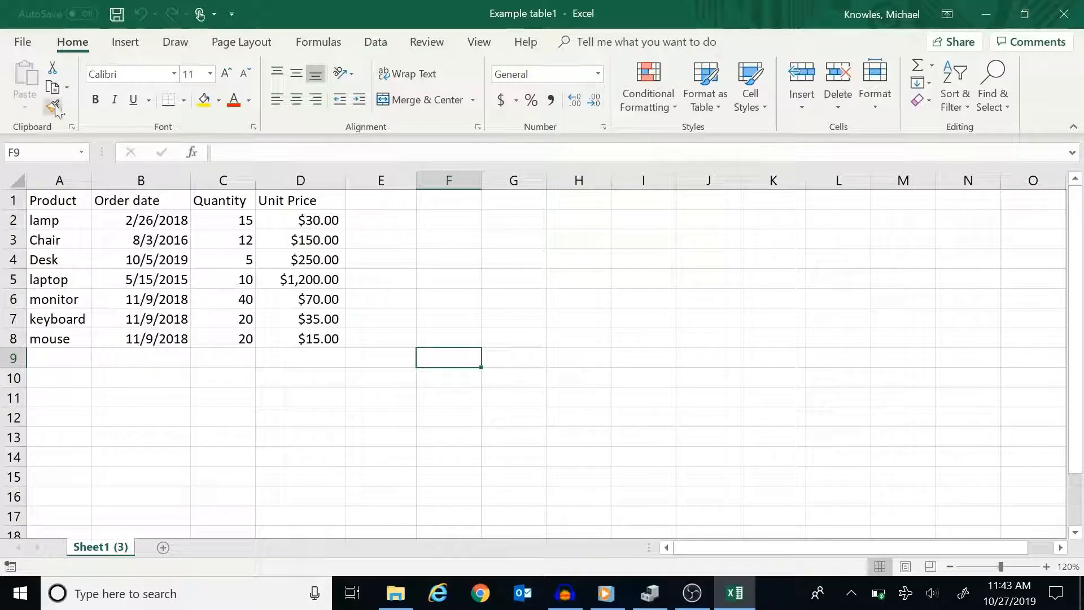
Create a new blank workbook.
{"action": "left_click", "coordinate": [21, 43]}
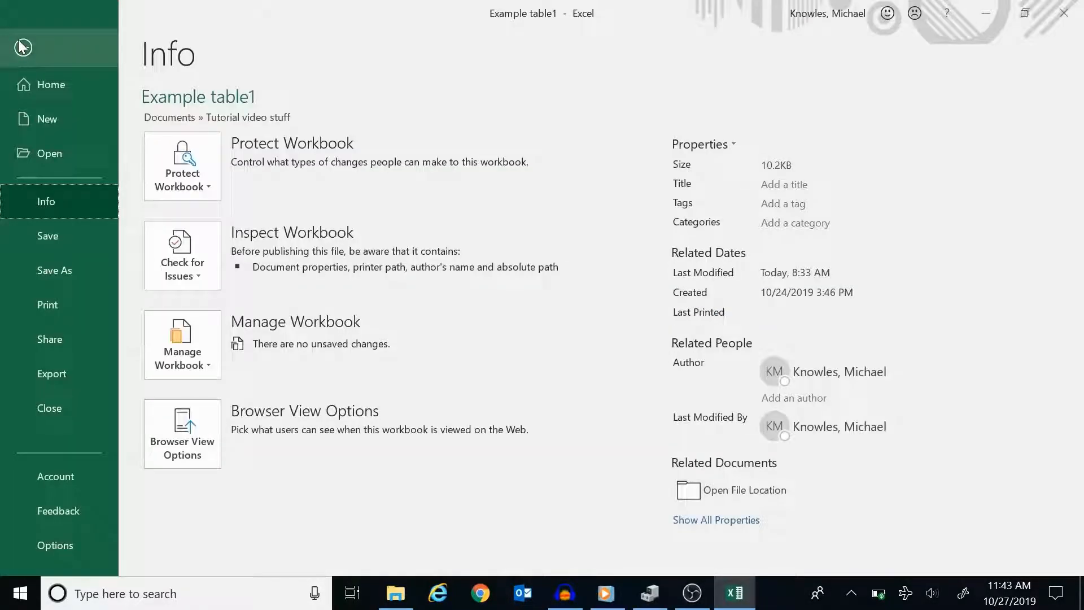
{"action": "left_click", "coordinate": [45, 122]}
{"action": "left_click", "coordinate": [201, 277]}
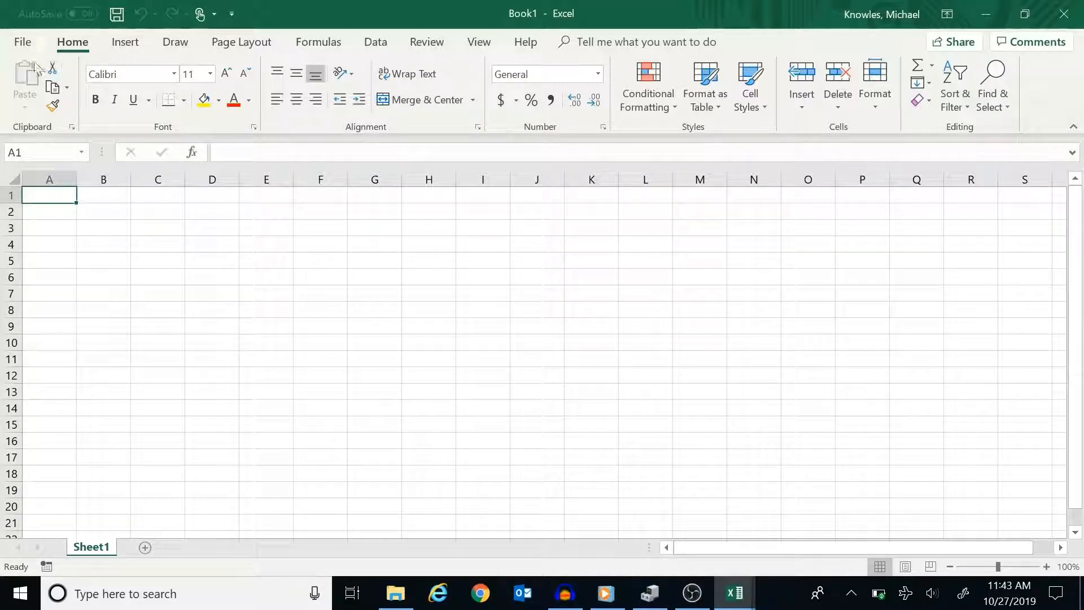
Save the new workbook as "Macro Workbook" in the Tutorial video stuff folder, using the Excel Macro-Enabled Workbook file type.
{"action": "left_click", "coordinate": [22, 42]}
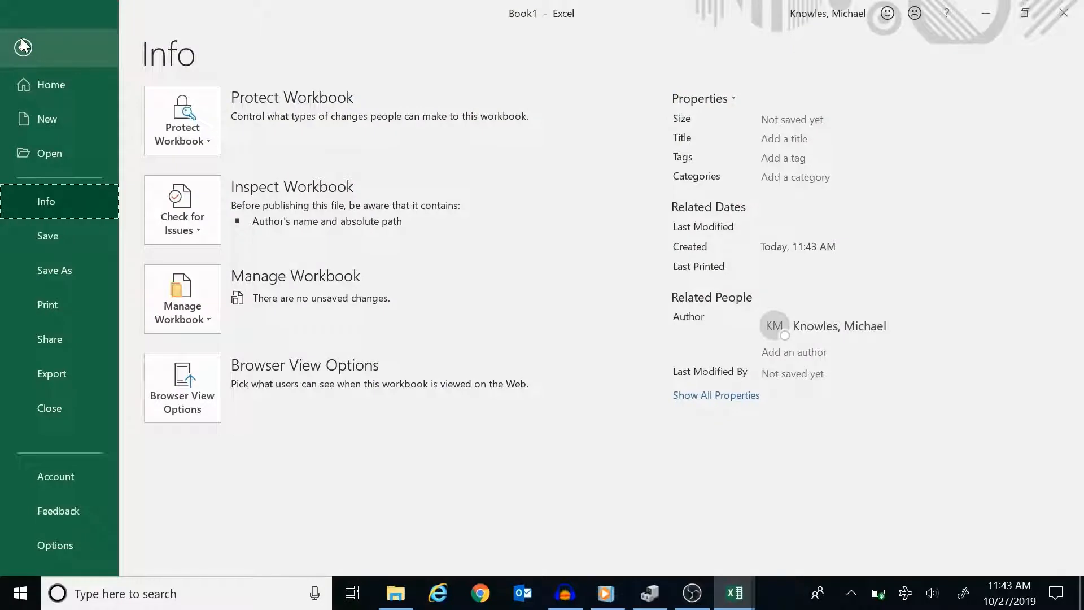
{"action": "left_click", "coordinate": [54, 270]}
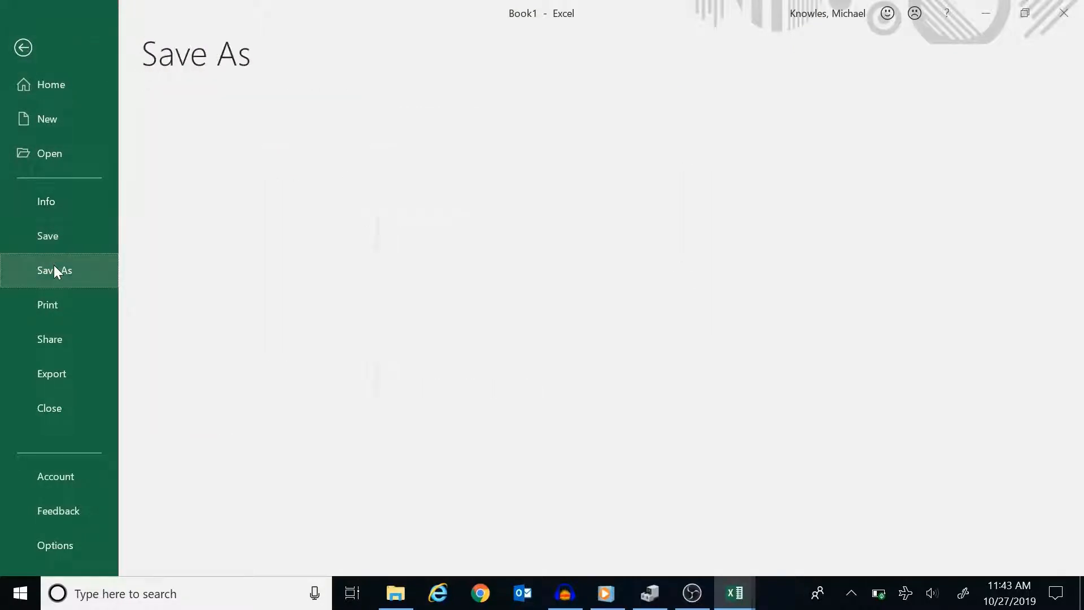
{"action": "left_click", "coordinate": [192, 373]}
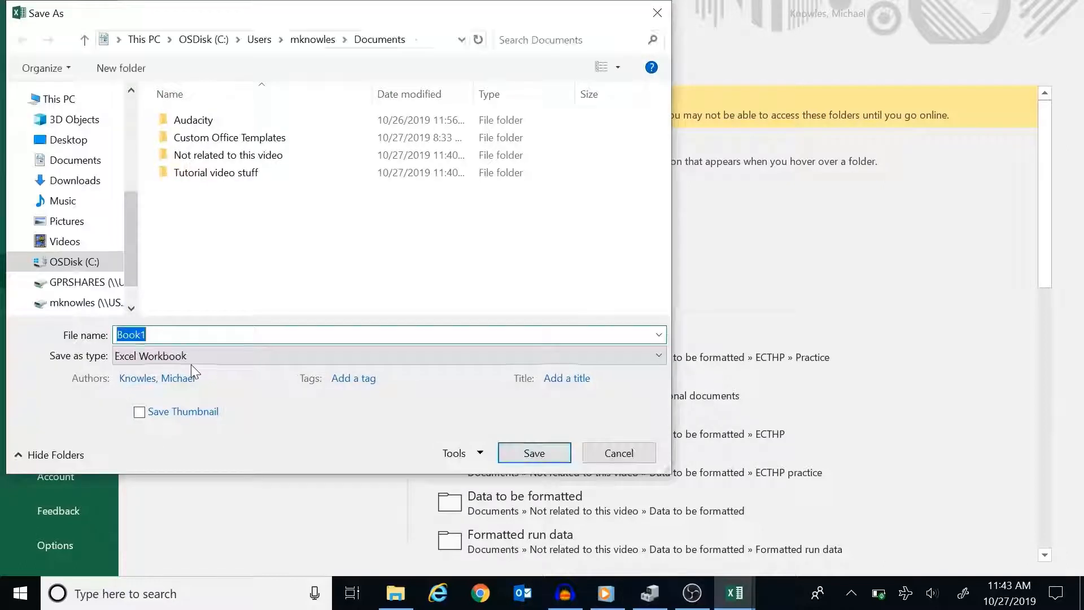
{"action": "double_click", "coordinate": [205, 175]}
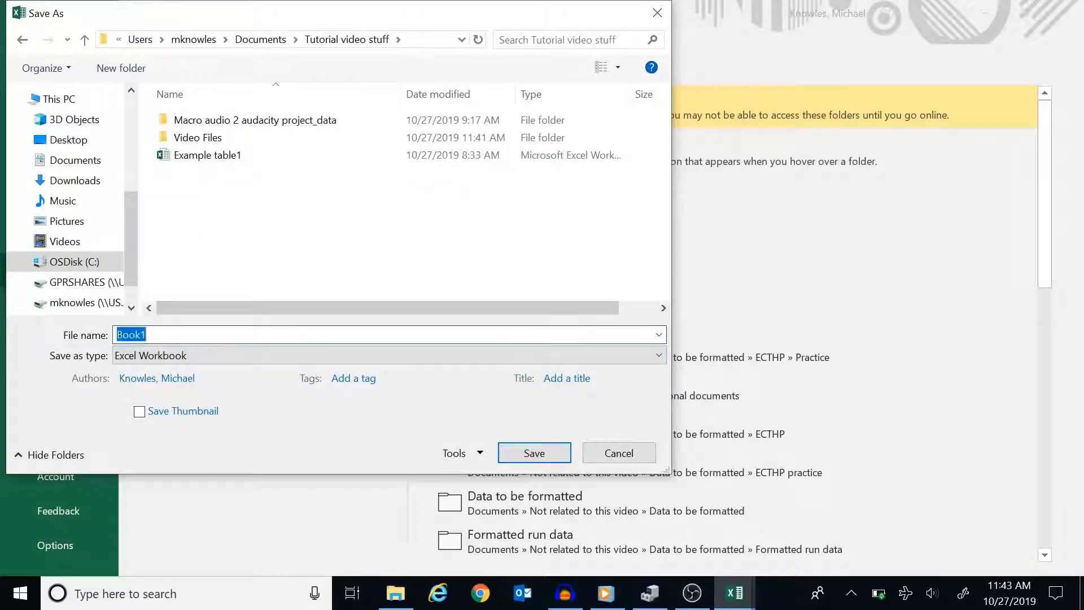
{"action": "type", "text": "M"}
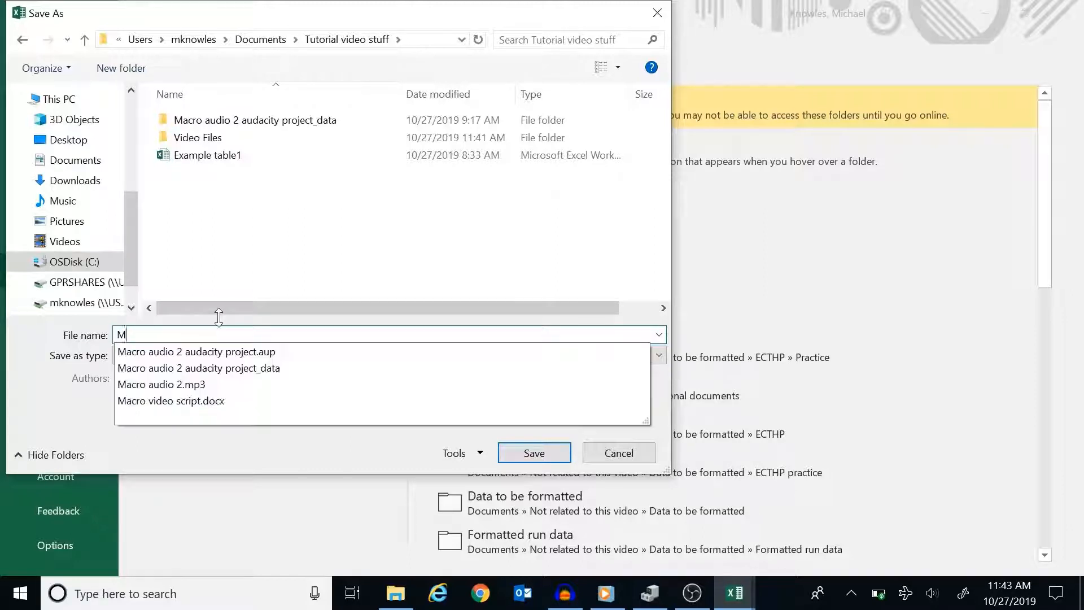
{"action": "type", "text": "acro Workbook"}
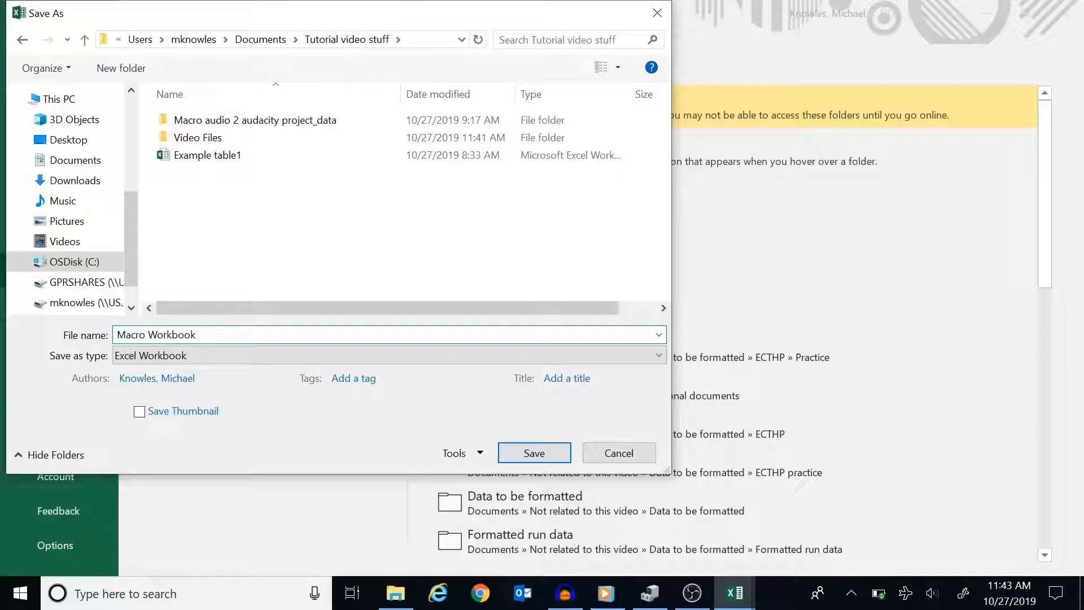
{"action": "left_click", "coordinate": [239, 352]}
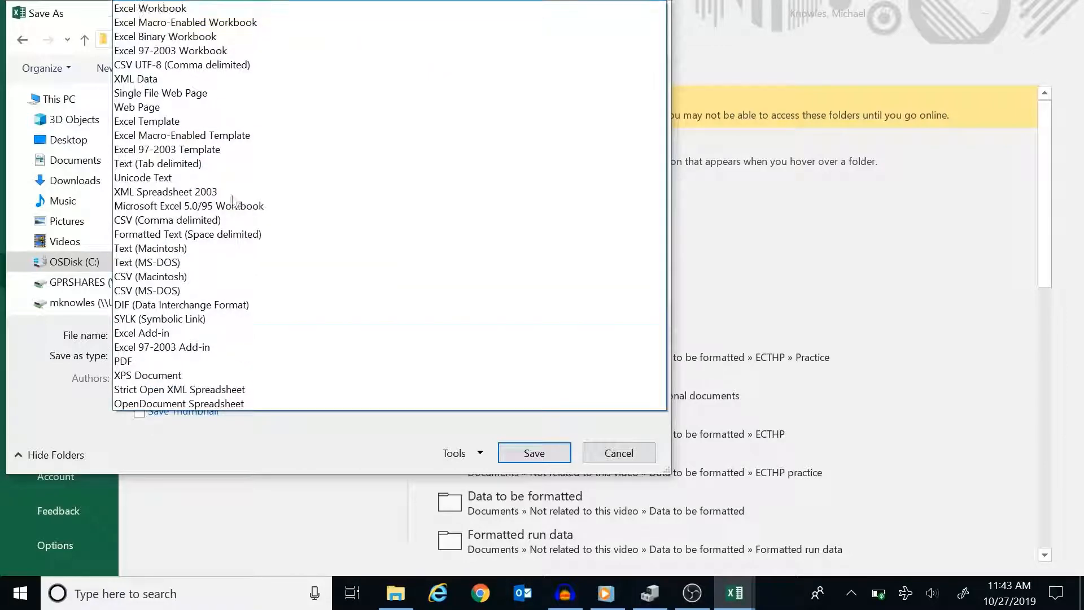
{"action": "left_click", "coordinate": [243, 26]}
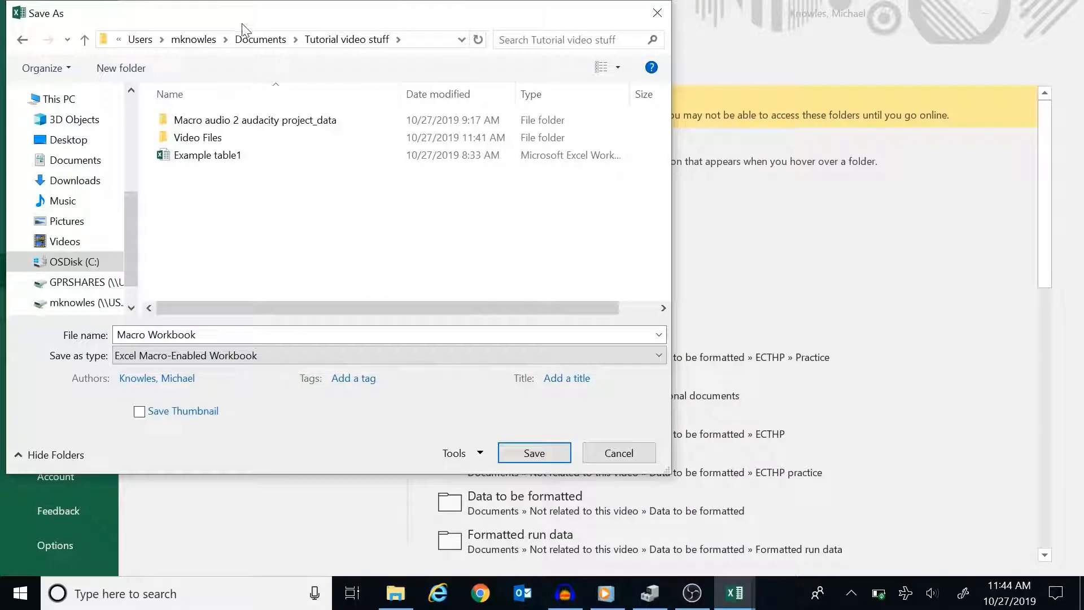
{"action": "left_click", "coordinate": [536, 455]}
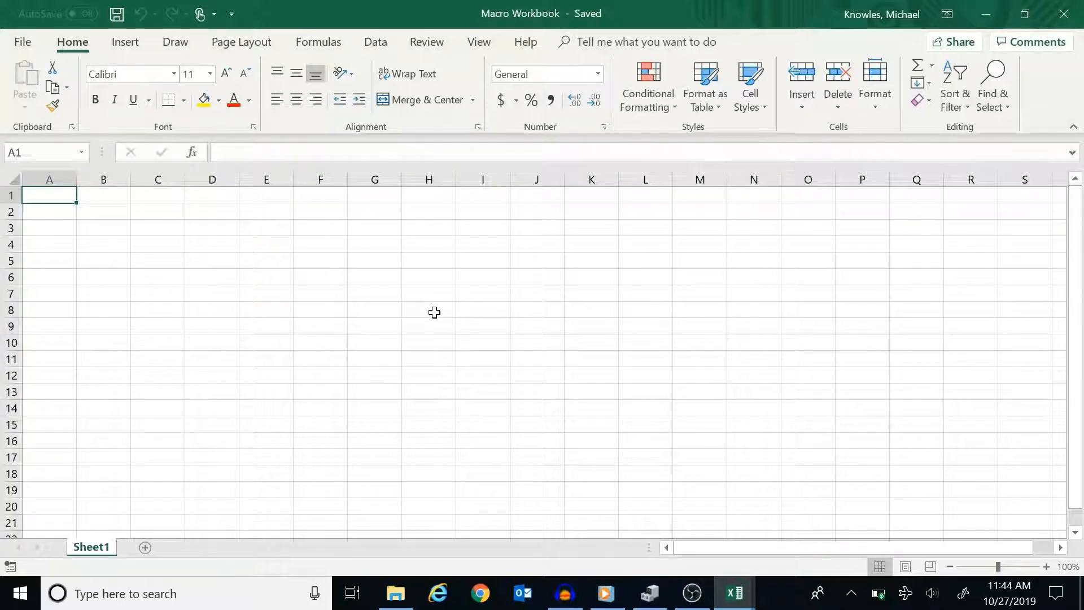
Add the Developer tab to the ribbon through the Excel options.
{"action": "left_click", "coordinate": [25, 42]}
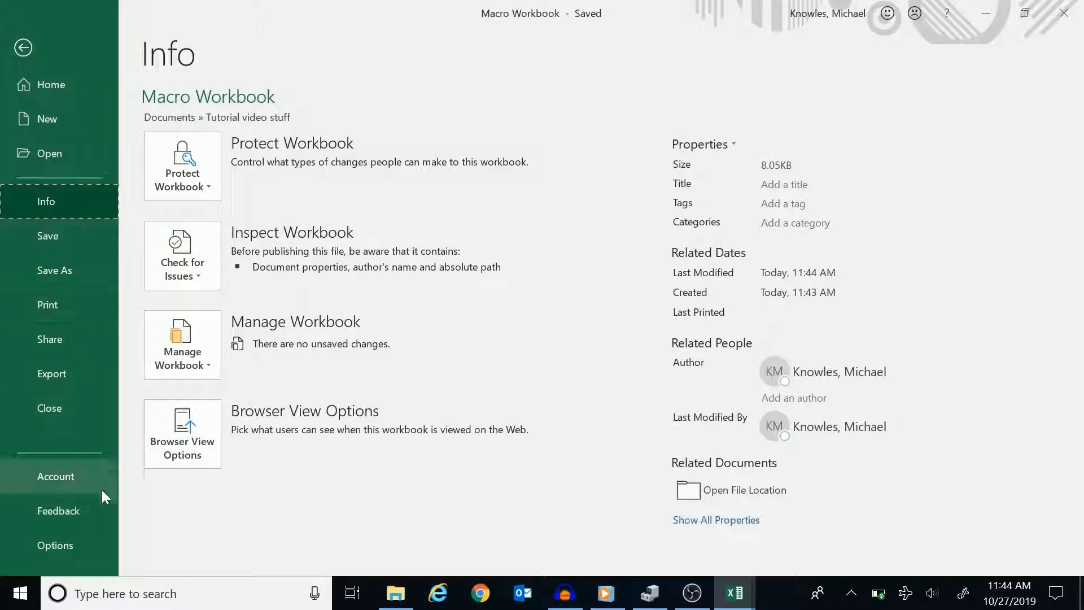
{"action": "left_click", "coordinate": [91, 539]}
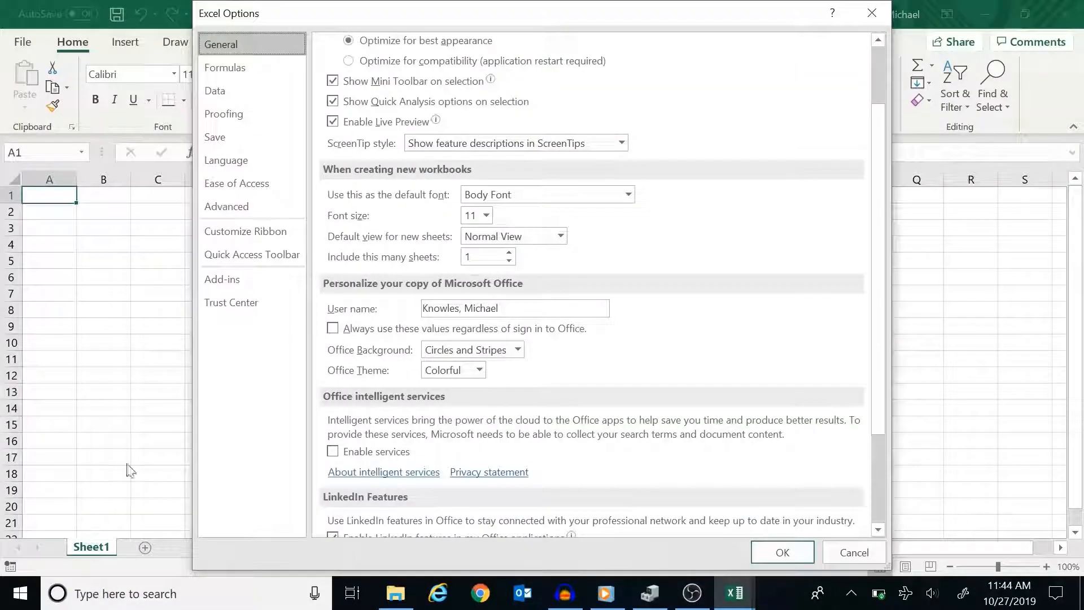
{"action": "left_click", "coordinate": [252, 232]}
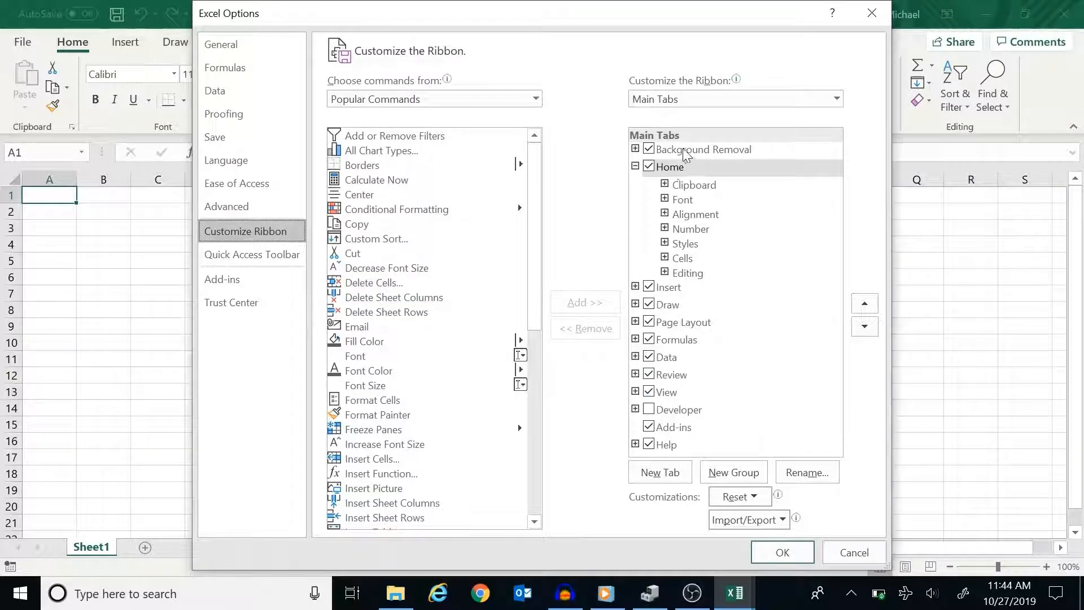
{"action": "left_click", "coordinate": [649, 409]}
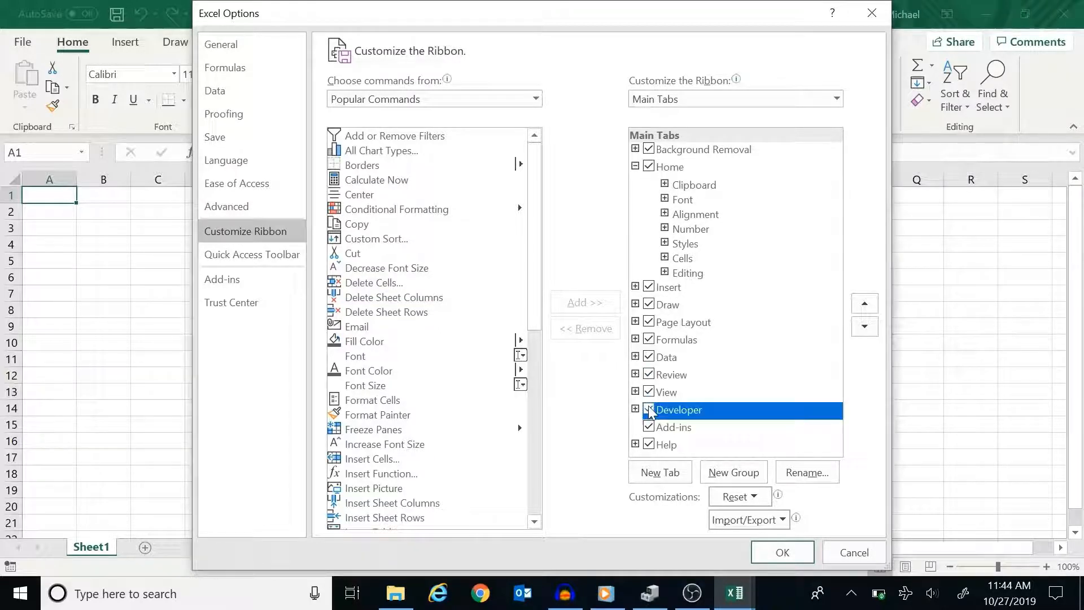
{"action": "left_click", "coordinate": [787, 562]}
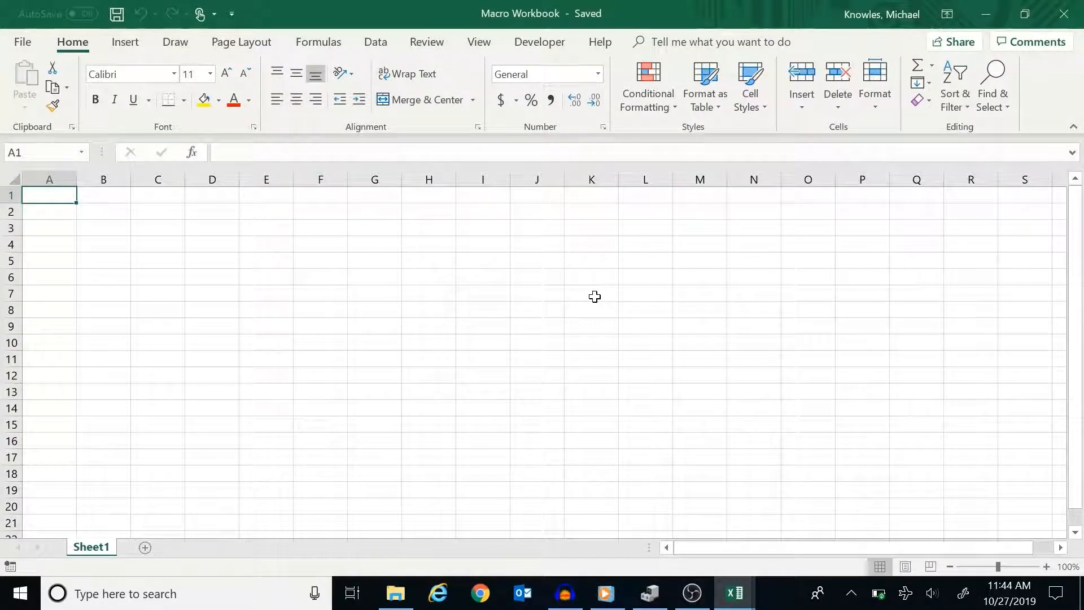
Set the macro security to "Enable all macros" in the Trust Center.
{"action": "left_click", "coordinate": [544, 42]}
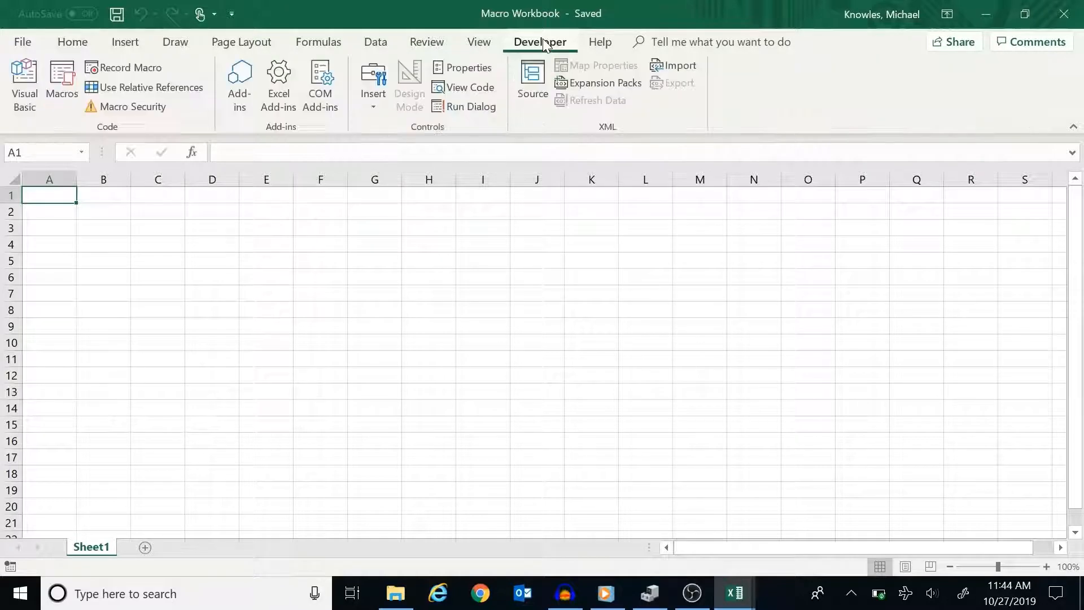
{"action": "left_click", "coordinate": [120, 110]}
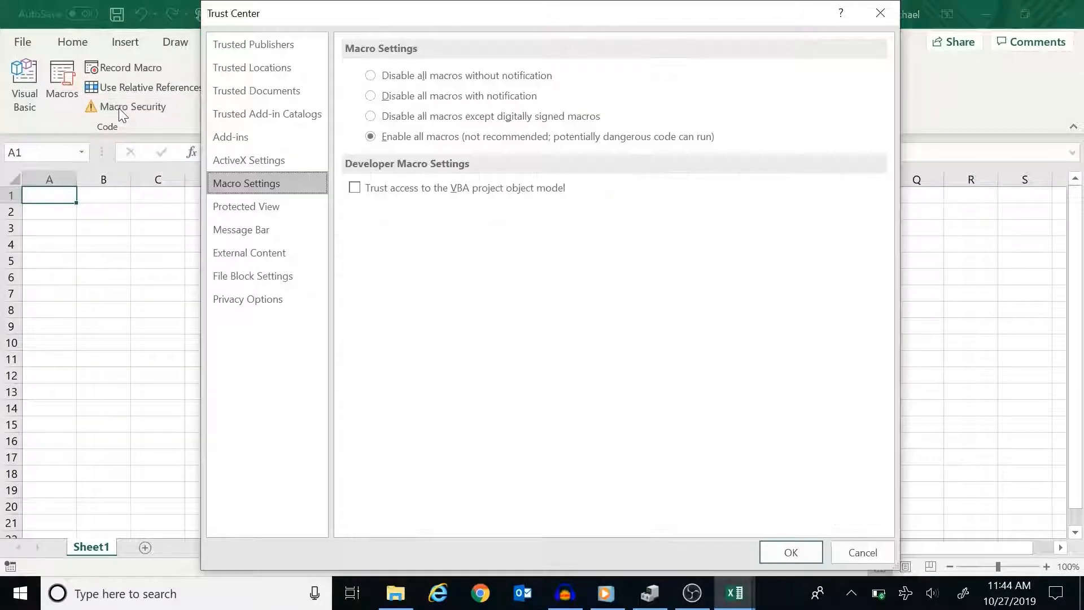
{"action": "left_click", "coordinate": [416, 142]}
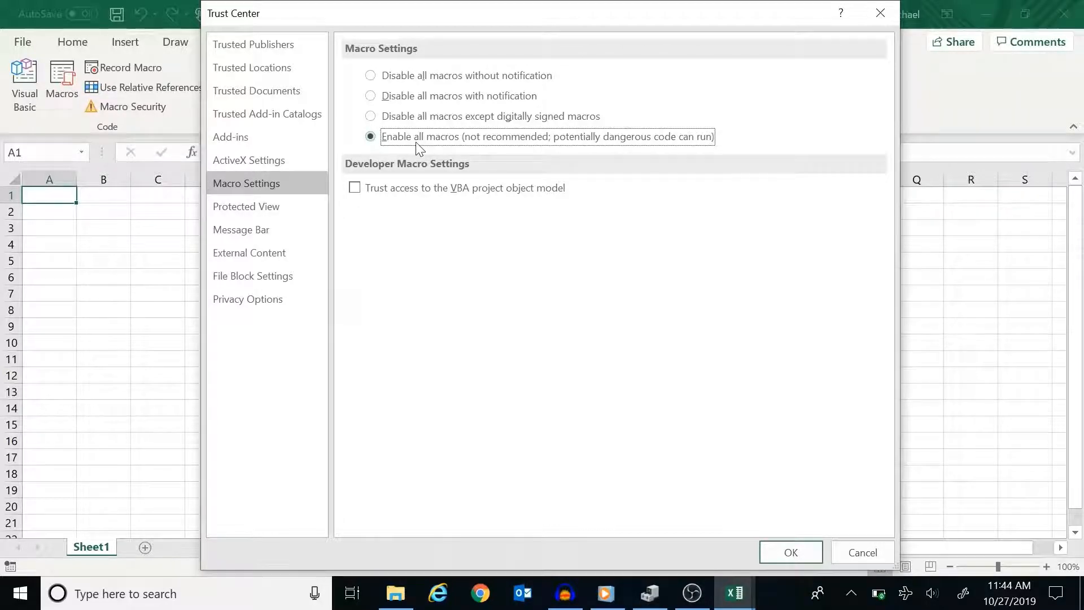
{"action": "left_click", "coordinate": [790, 554]}
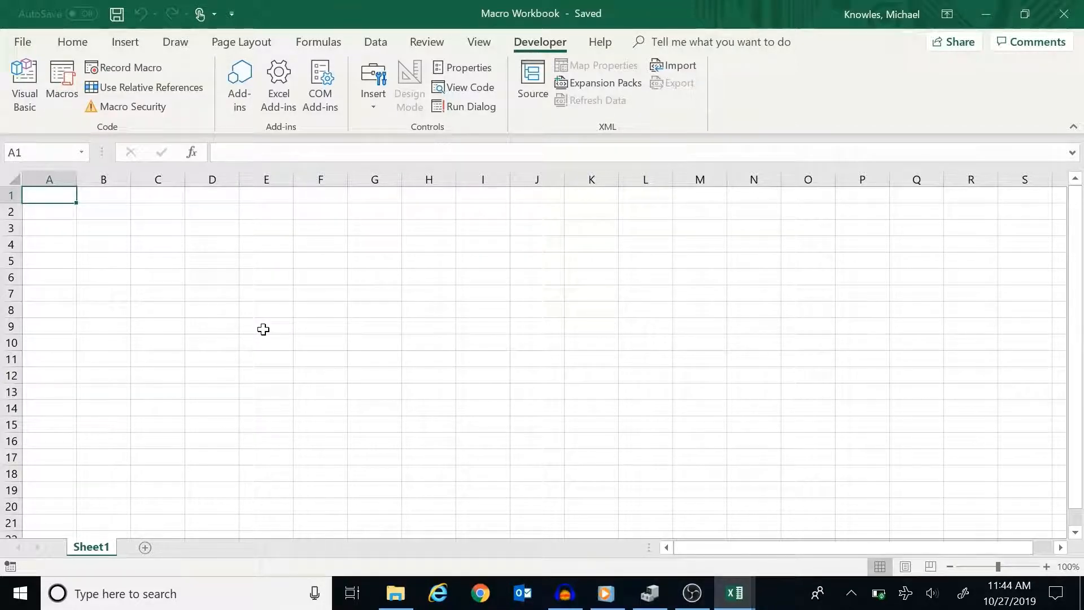
Copy the sheet "Sheet1 (3)" from the Example table1 workbook to the end of Macro Workbook.xlsm.
{"action": "mouse_move", "coordinate": [733, 591]}
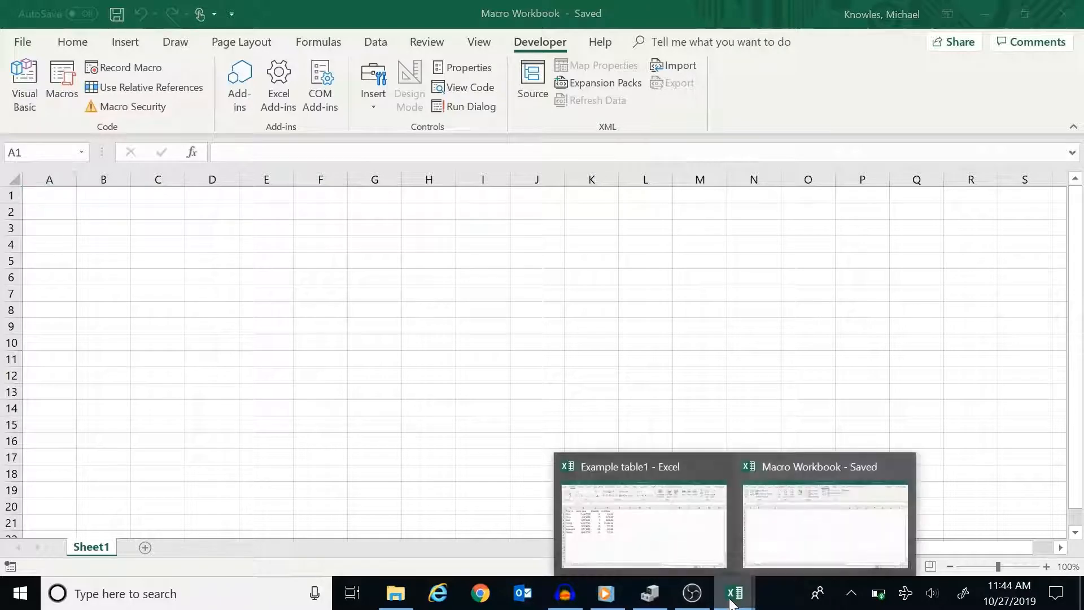
{"action": "left_click", "coordinate": [650, 531]}
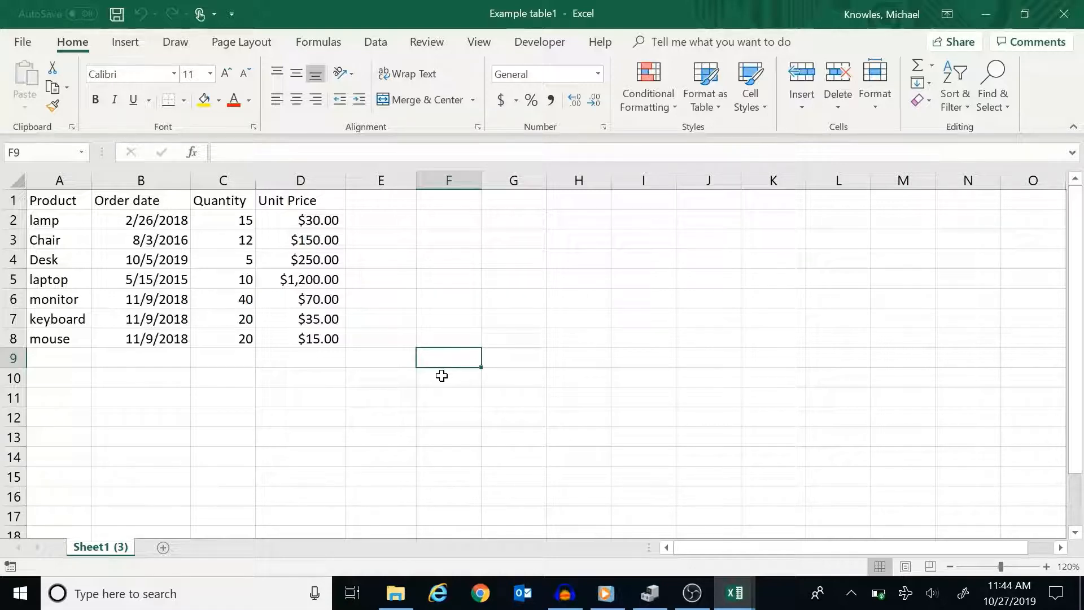
{"action": "right_click", "coordinate": [106, 550]}
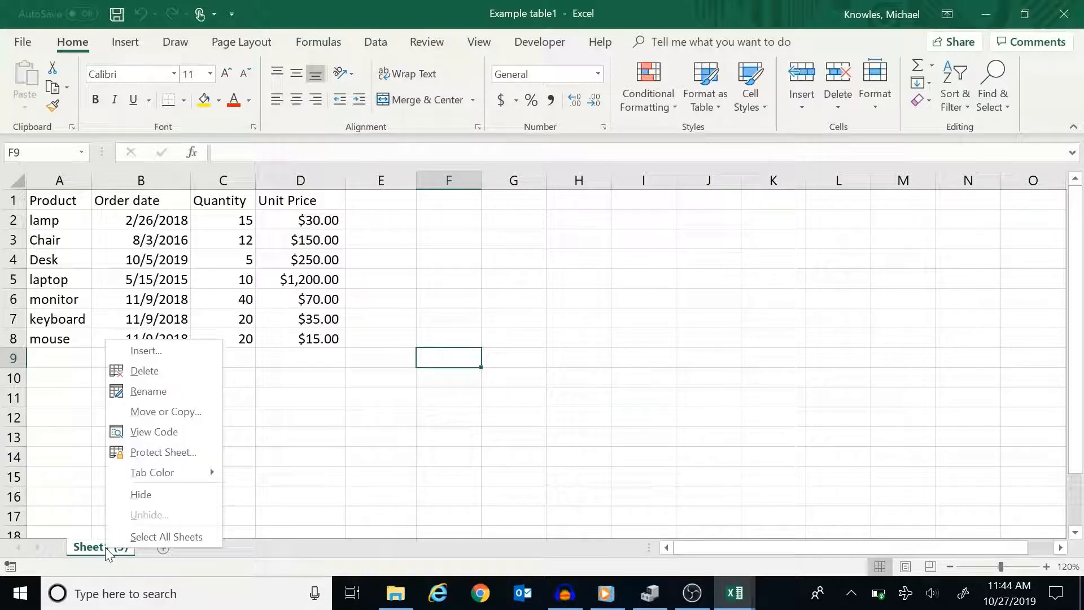
{"action": "left_click", "coordinate": [175, 408]}
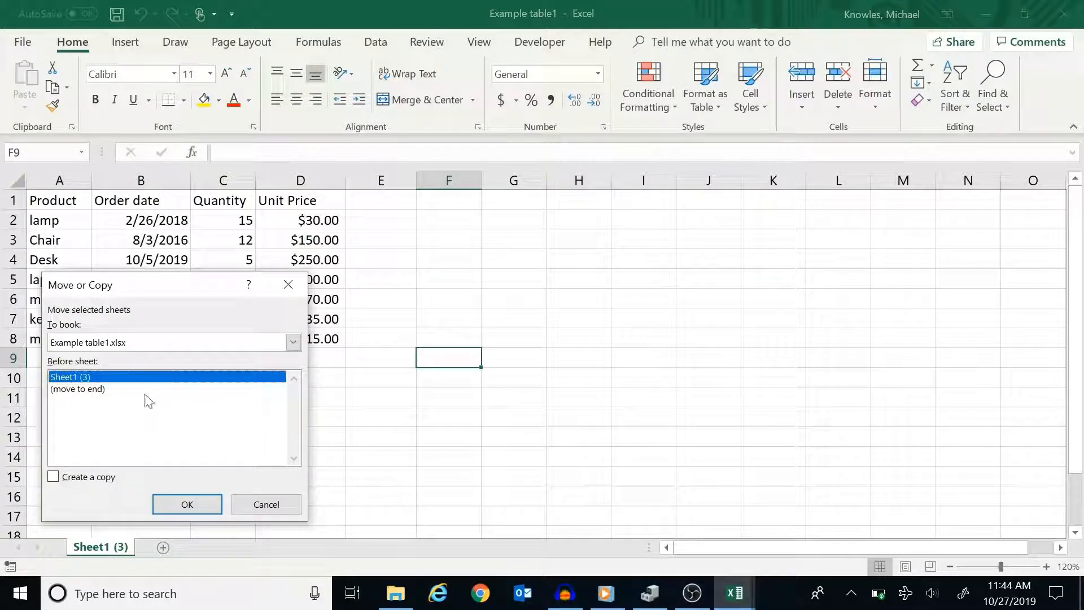
{"action": "left_click", "coordinate": [158, 341]}
{"action": "left_click", "coordinate": [137, 383]}
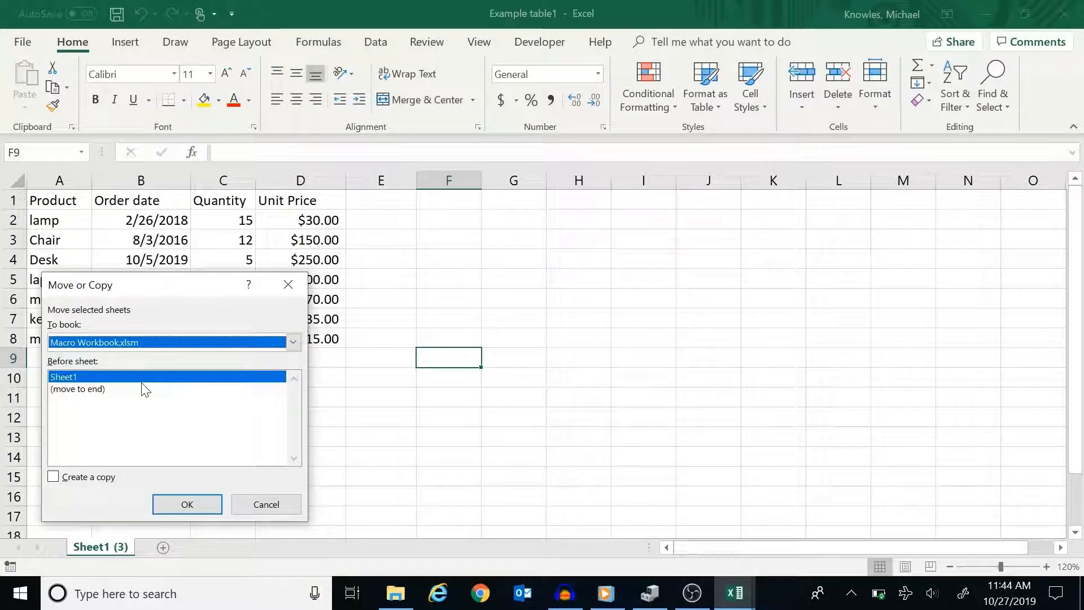
{"action": "left_click", "coordinate": [137, 389]}
{"action": "left_click", "coordinate": [85, 479]}
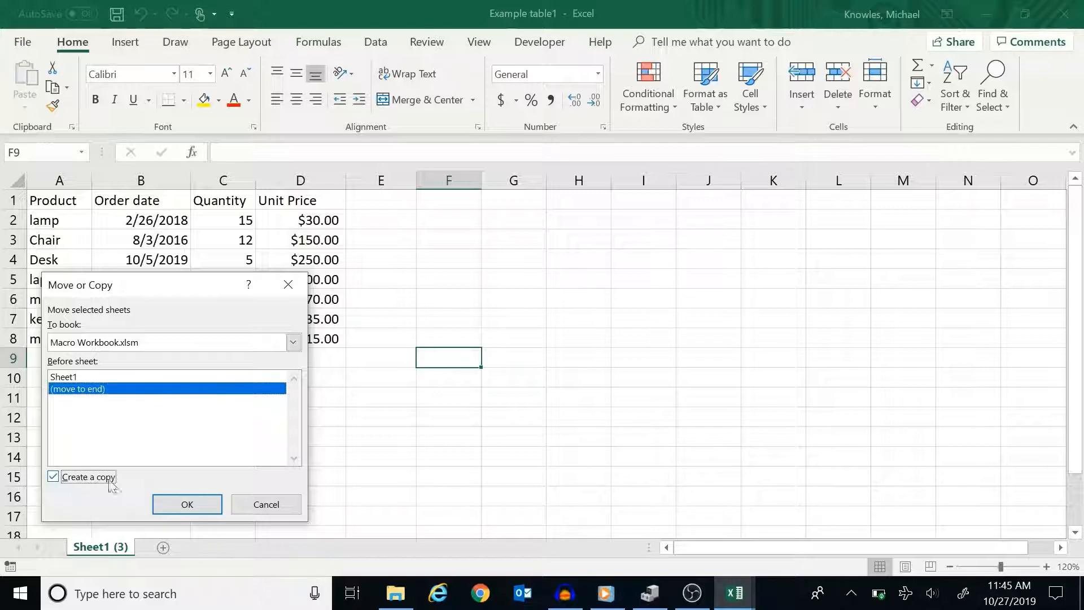
{"action": "left_click", "coordinate": [187, 504]}
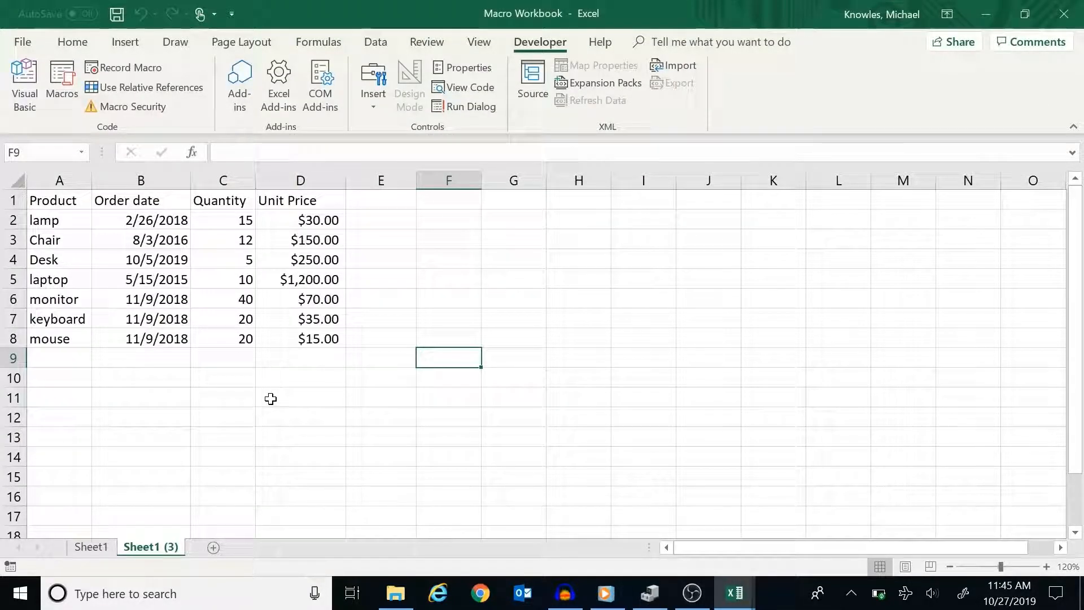
Start recording a macro named "Example_Macro" with shortcut Ctrl+m, stored in this workbook, with the description "Formats example table".
{"action": "left_click", "coordinate": [144, 68]}
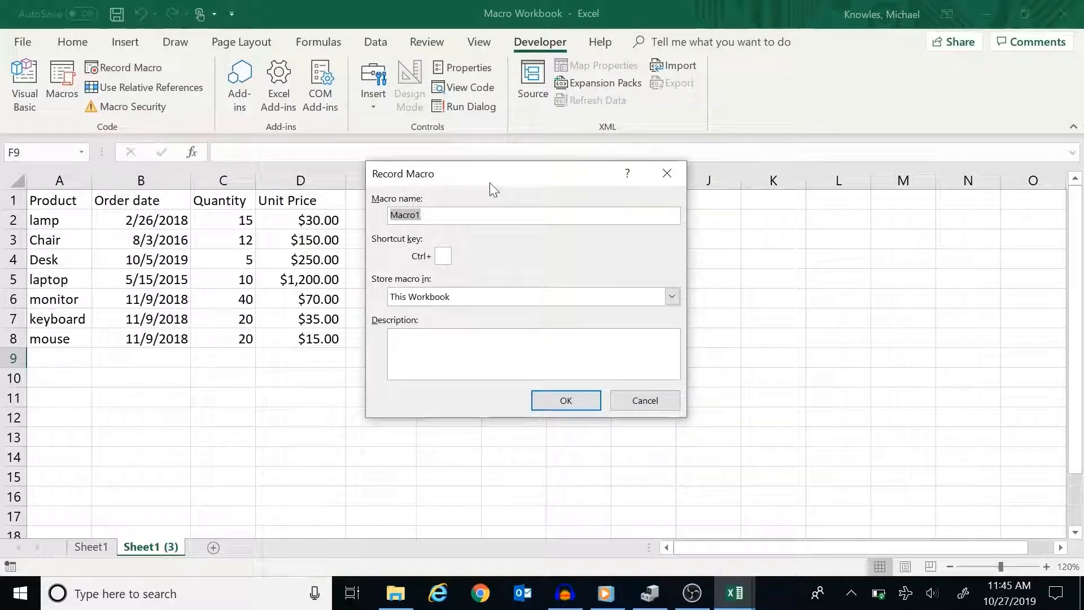
{"action": "type", "text": "Exam"}
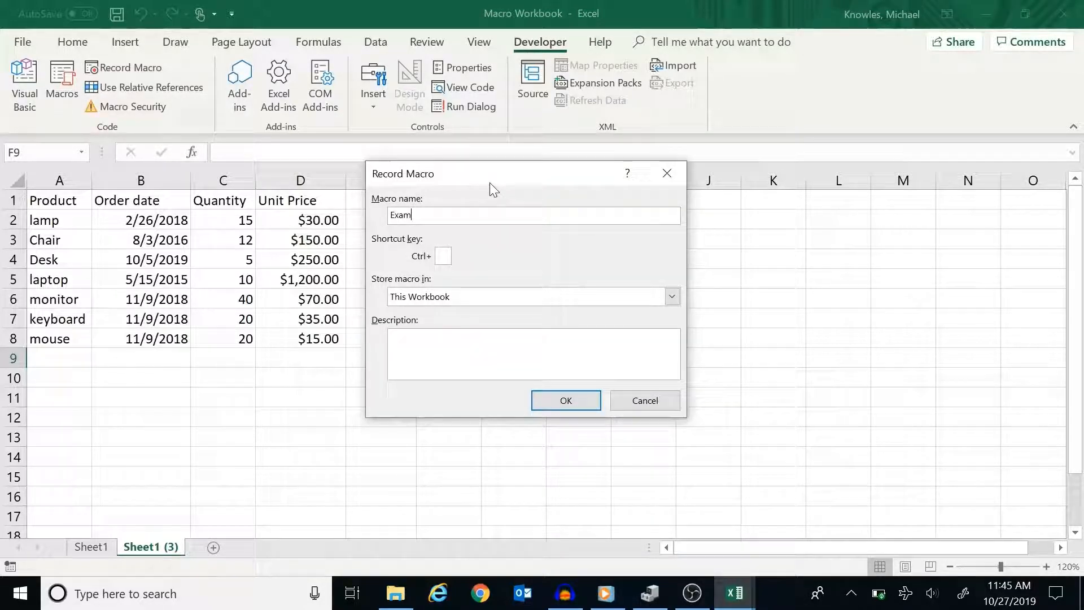
{"action": "type", "text": "ple_Macro"}
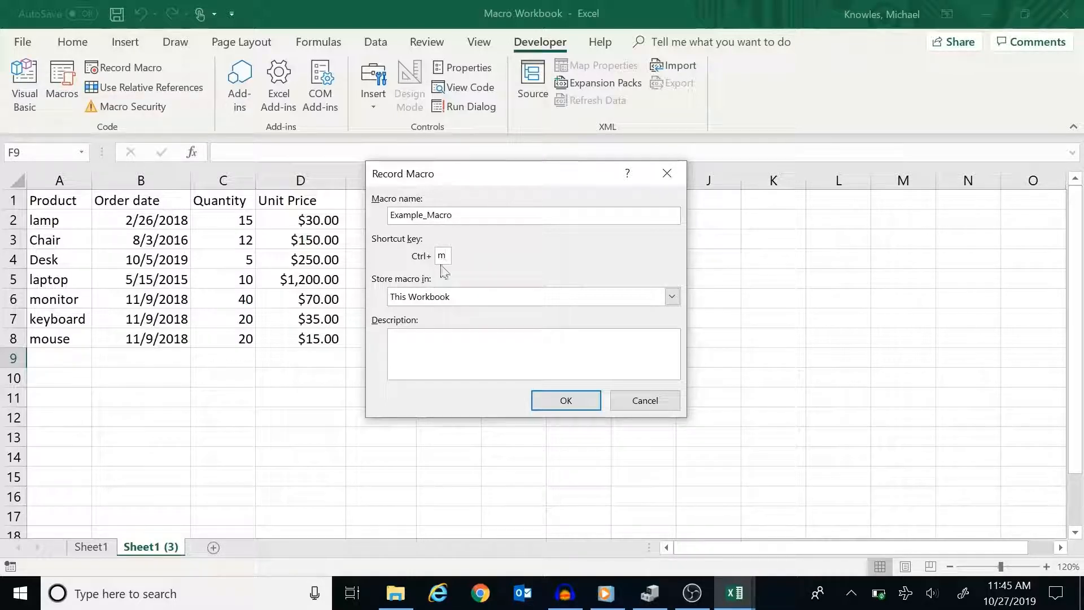
{"action": "left_click", "coordinate": [396, 333]}
{"action": "type", "text": "F"}
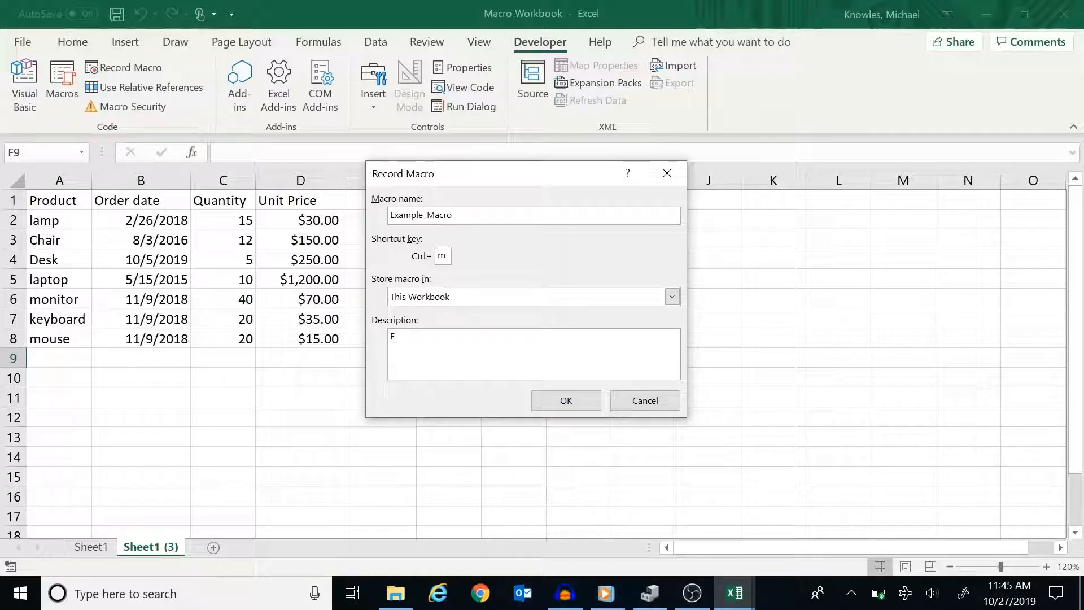
{"action": "type", "text": "ormats example table"}
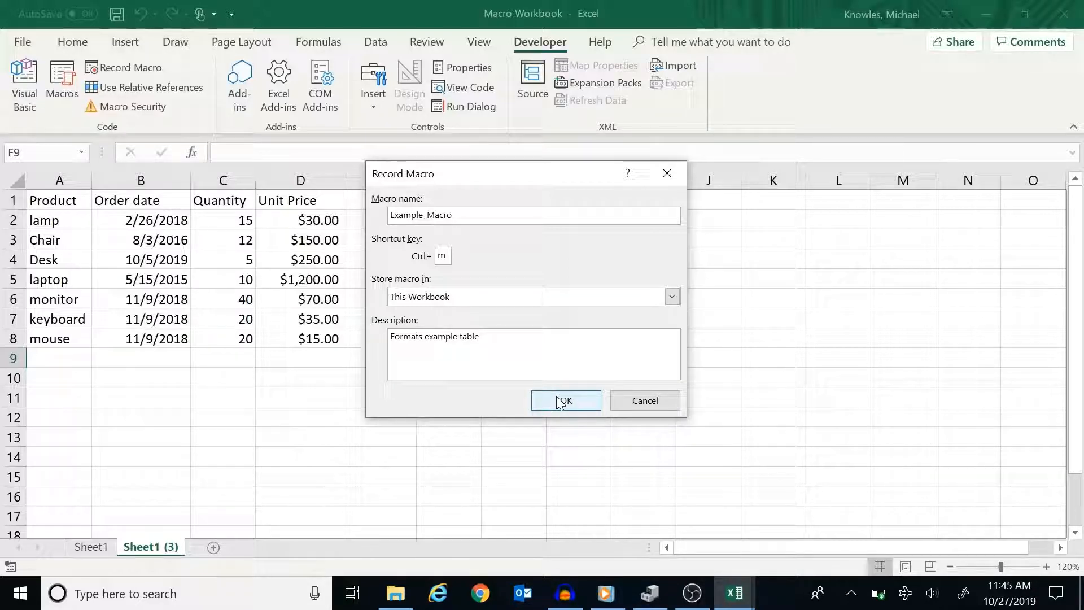
{"action": "left_click", "coordinate": [561, 402]}
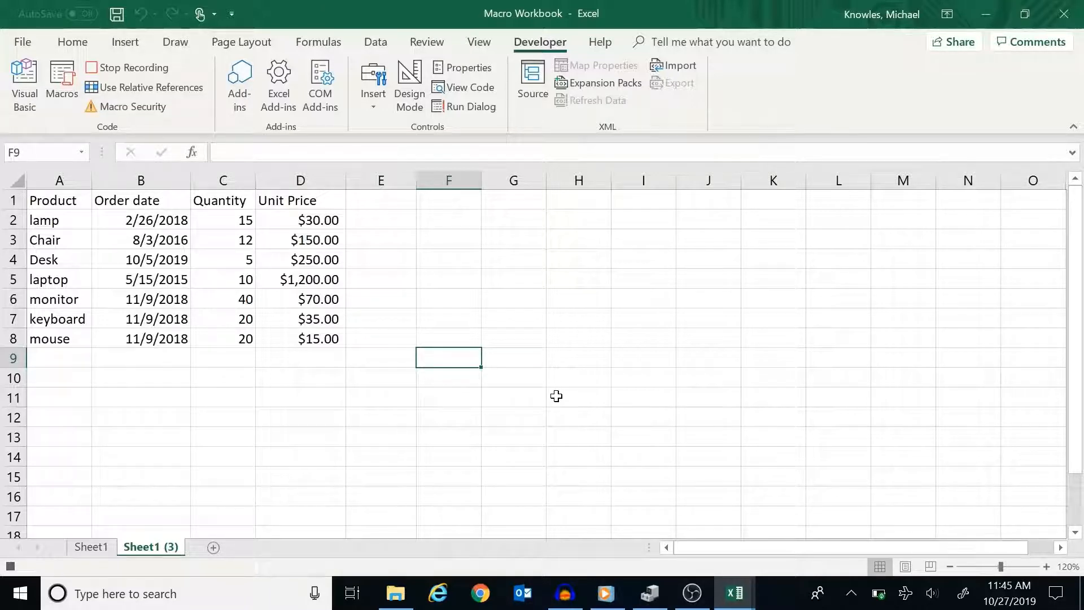
Add the column header "Total Price" in cell E1.
{"action": "left_click", "coordinate": [396, 210]}
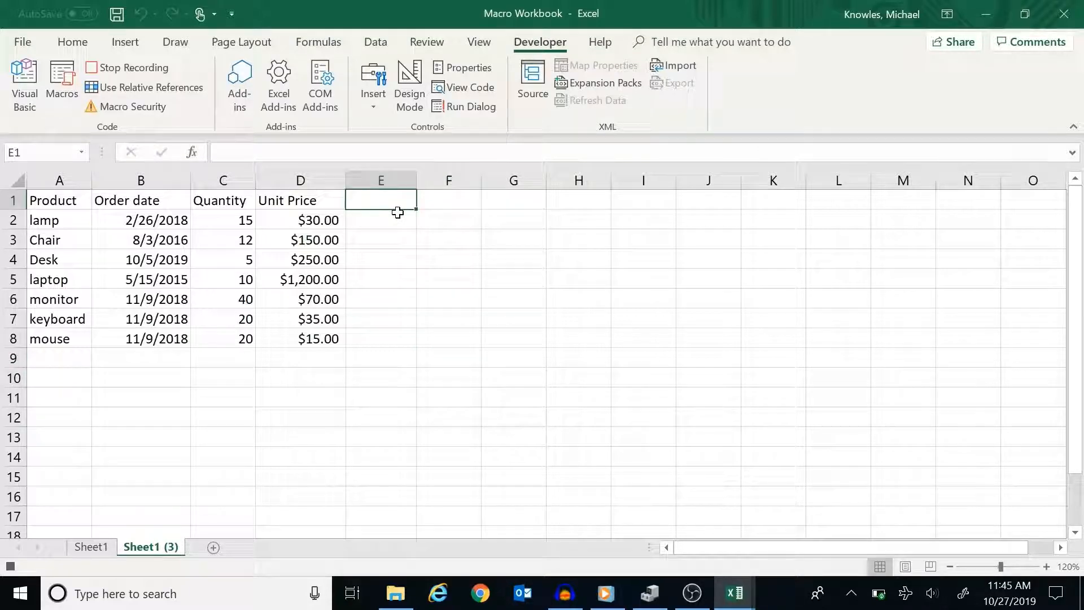
{"action": "type", "text": "Total P"}
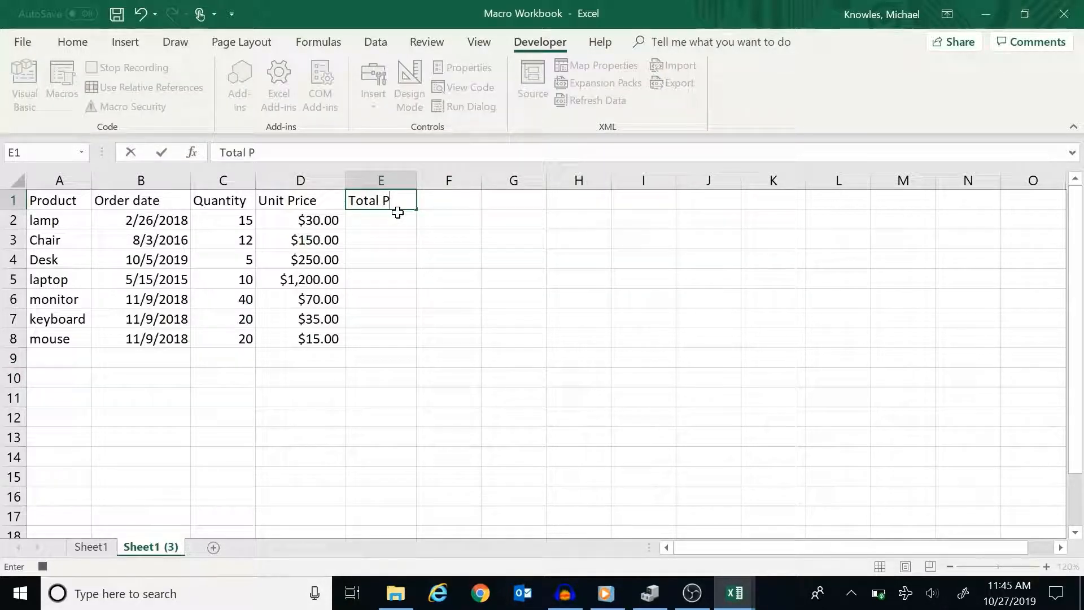
{"action": "type", "text": "rice"}
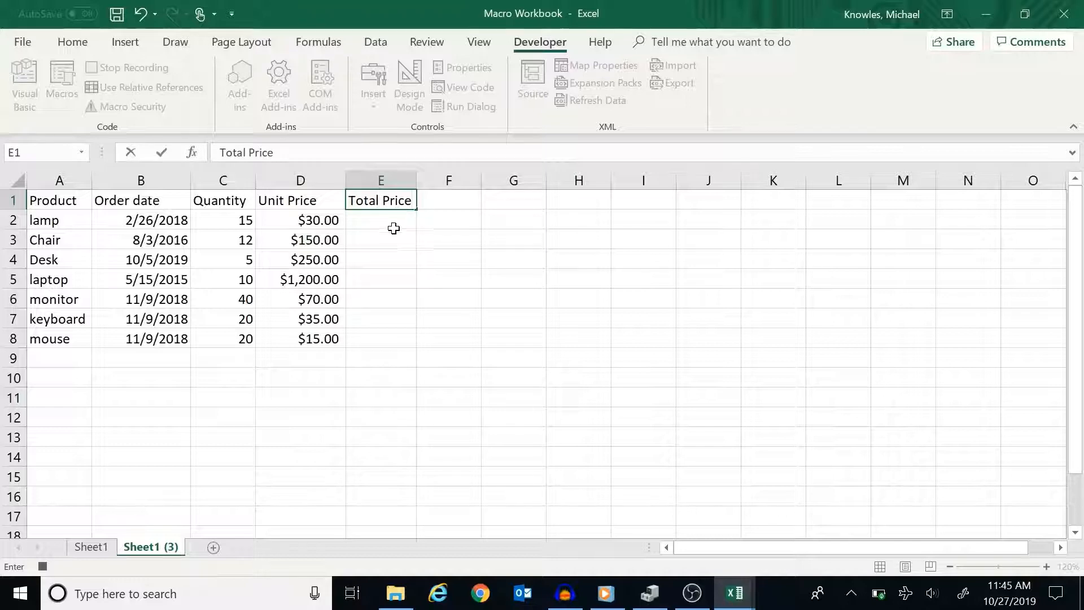
Enter the formula =C2*D2 in cell E2 and fill it down to E8.
{"action": "left_click", "coordinate": [394, 220]}
{"action": "type", "text": "="}
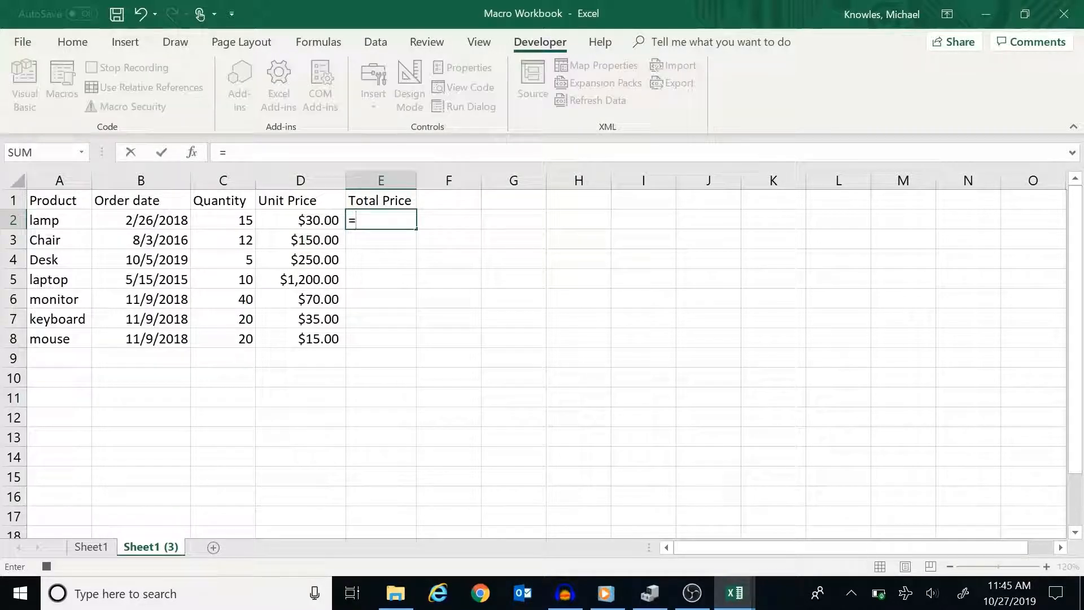
{"action": "left_click", "coordinate": [236, 220]}
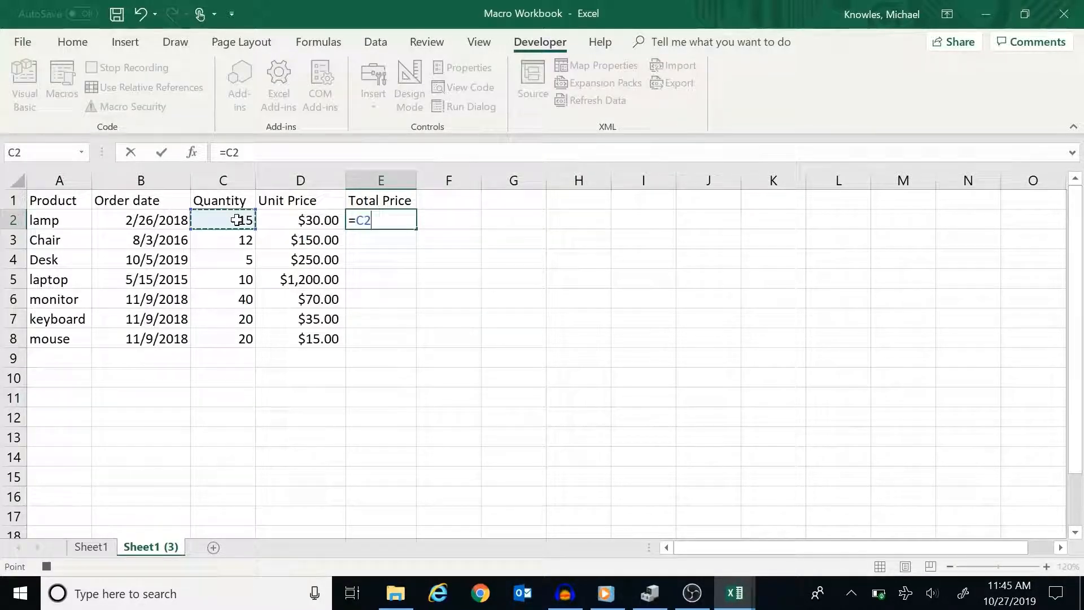
{"action": "type", "text": "*"}
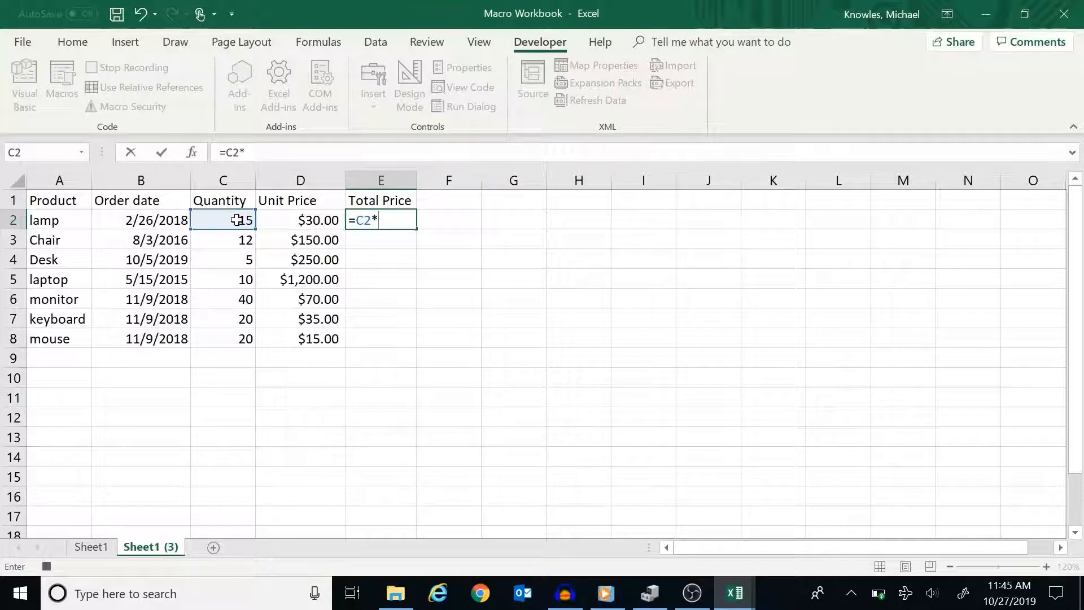
{"action": "left_click", "coordinate": [277, 218]}
{"action": "key", "text": "Return"}
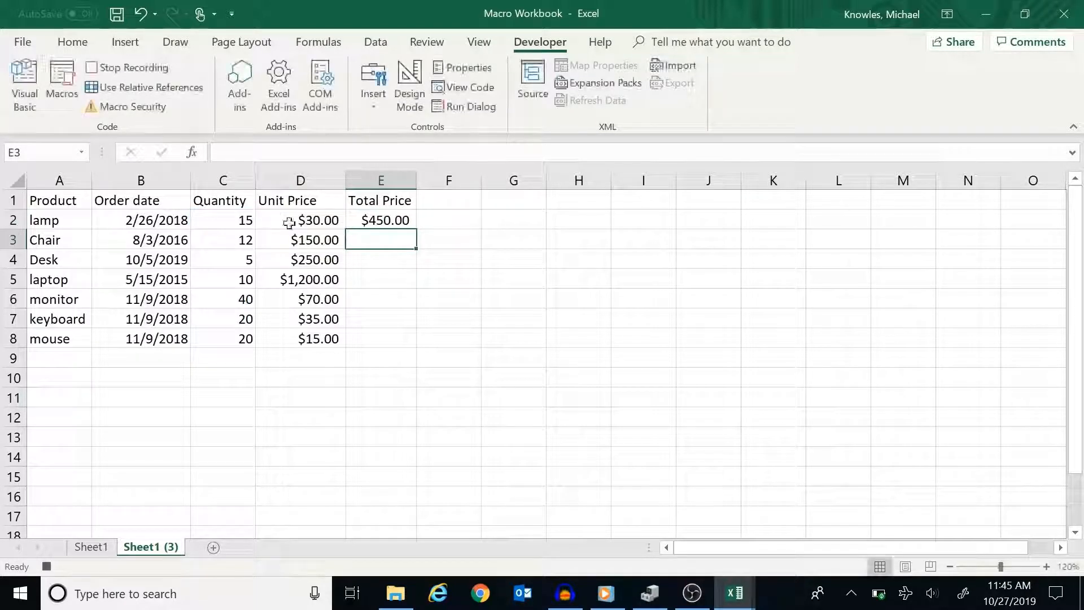
{"action": "left_click", "coordinate": [388, 222]}
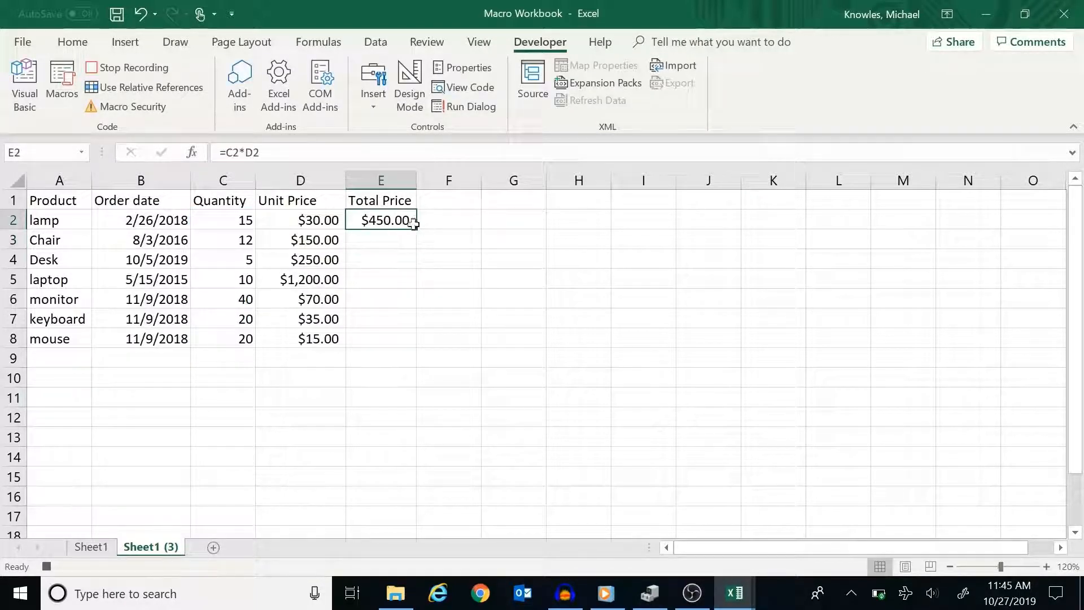
{"action": "left_click_drag", "start_coordinate": [415, 230], "coordinate": [409, 349]}
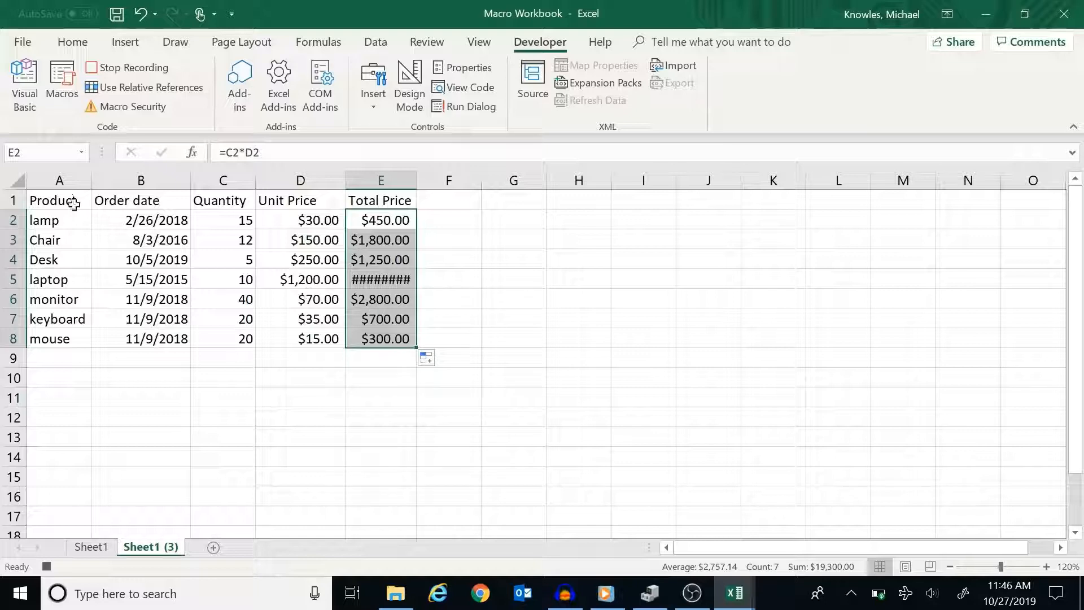
Make the header row A1:E1 bold and give it a gray fill.
{"action": "left_click_drag", "start_coordinate": [60, 204], "coordinate": [390, 201]}
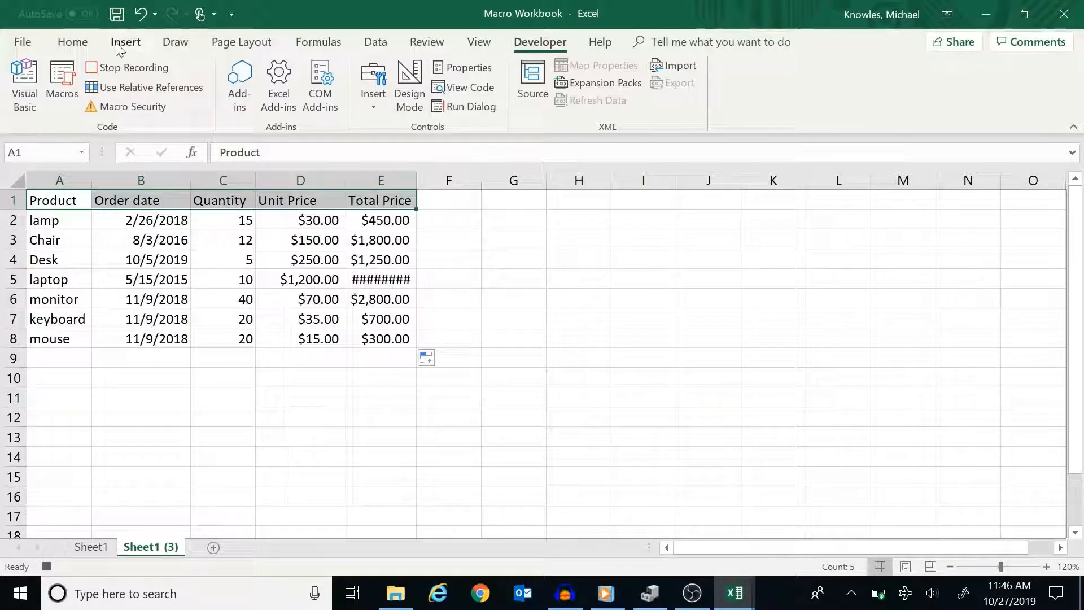
{"action": "left_click", "coordinate": [80, 43]}
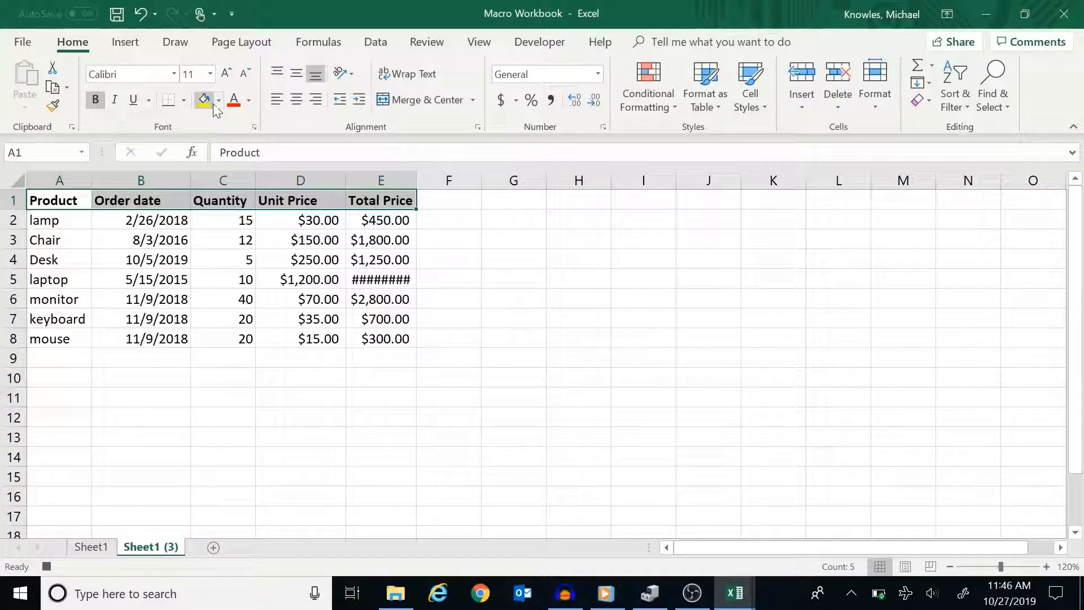
{"action": "left_click", "coordinate": [217, 104]}
{"action": "left_click", "coordinate": [201, 171]}
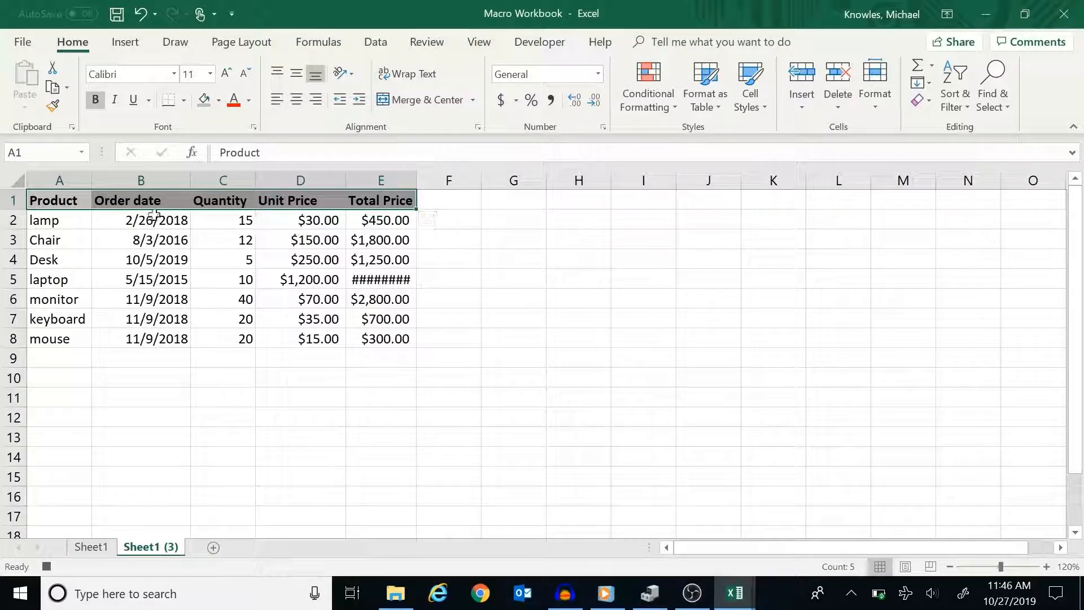
Autofit the widths of columns A to E and center the values in B2:E8.
{"action": "left_click_drag", "start_coordinate": [59, 179], "coordinate": [384, 179]}
{"action": "double_click", "coordinate": [348, 183]}
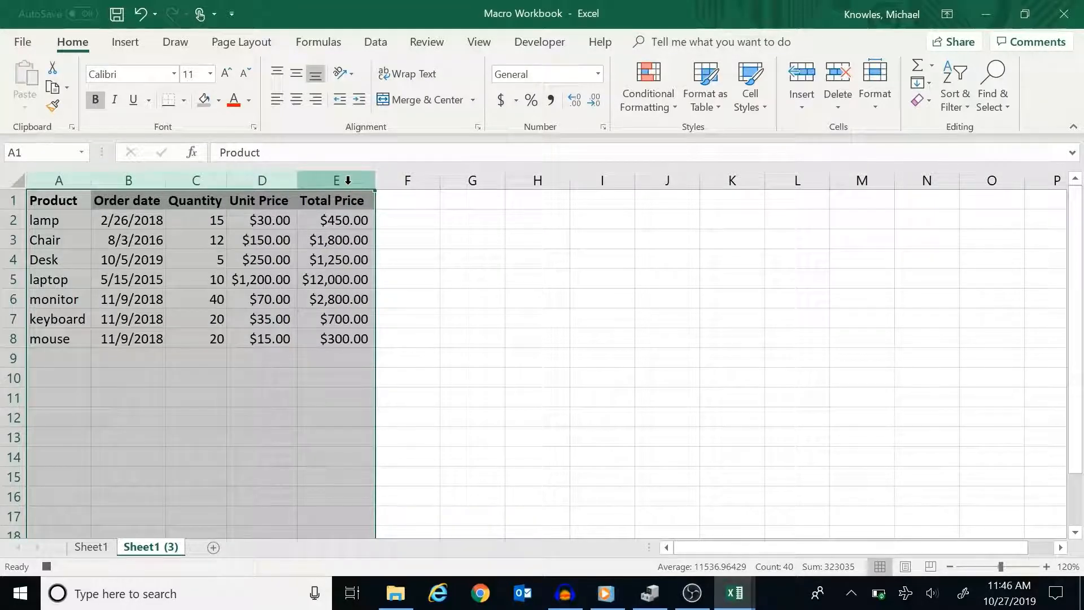
{"action": "left_click", "coordinate": [142, 221]}
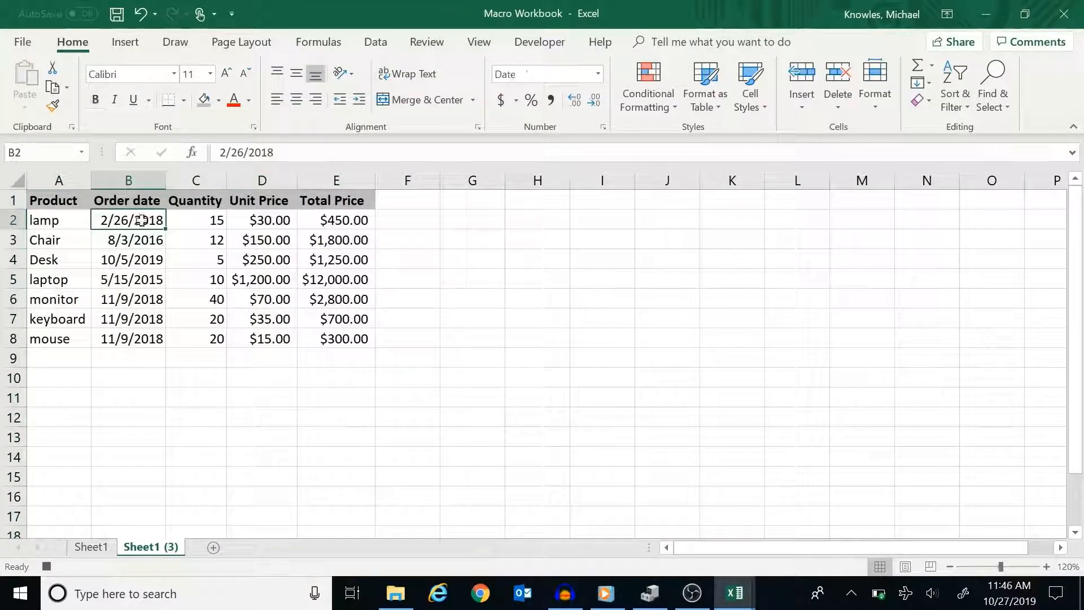
{"action": "left_click_drag", "start_coordinate": [141, 220], "coordinate": [358, 339]}
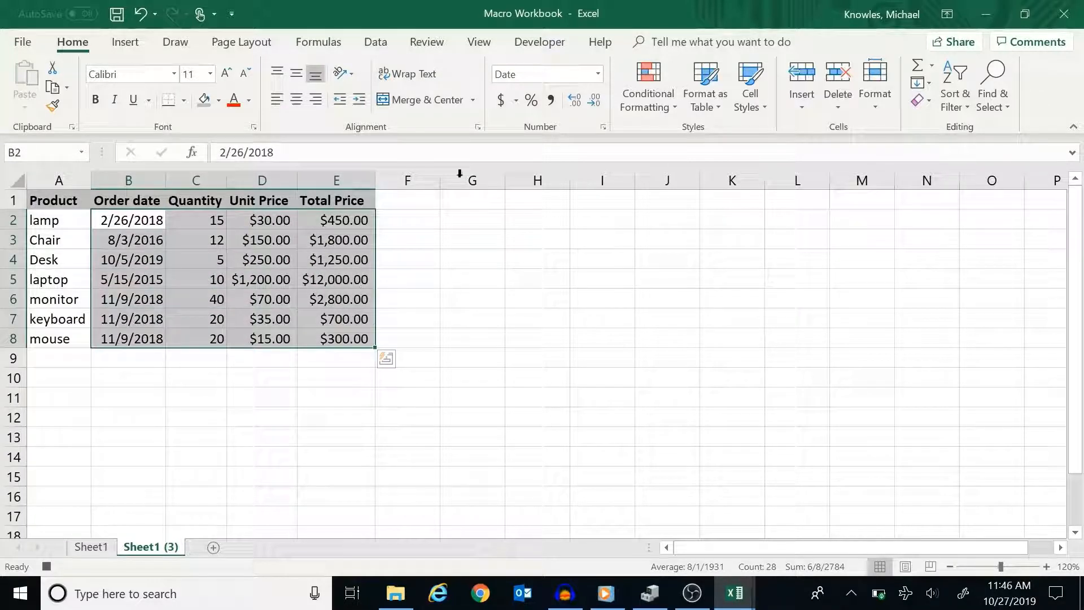
{"action": "left_click", "coordinate": [296, 101]}
Set the currency format of the price cells D2:E8 to 0 decimal places.
{"action": "left_click", "coordinate": [289, 219]}
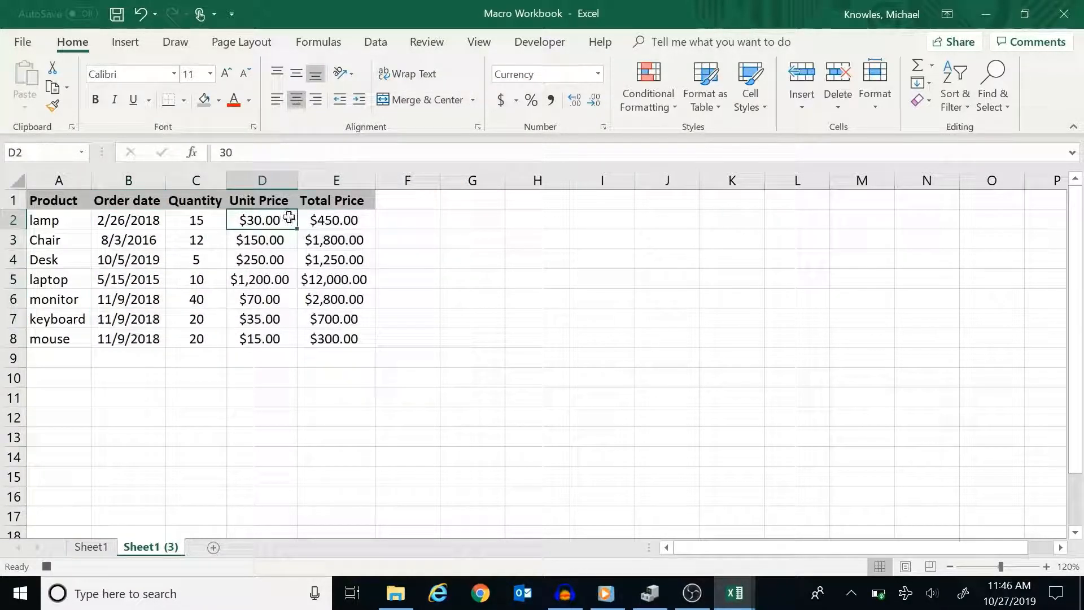
{"action": "left_click_drag", "start_coordinate": [279, 219], "coordinate": [350, 339]}
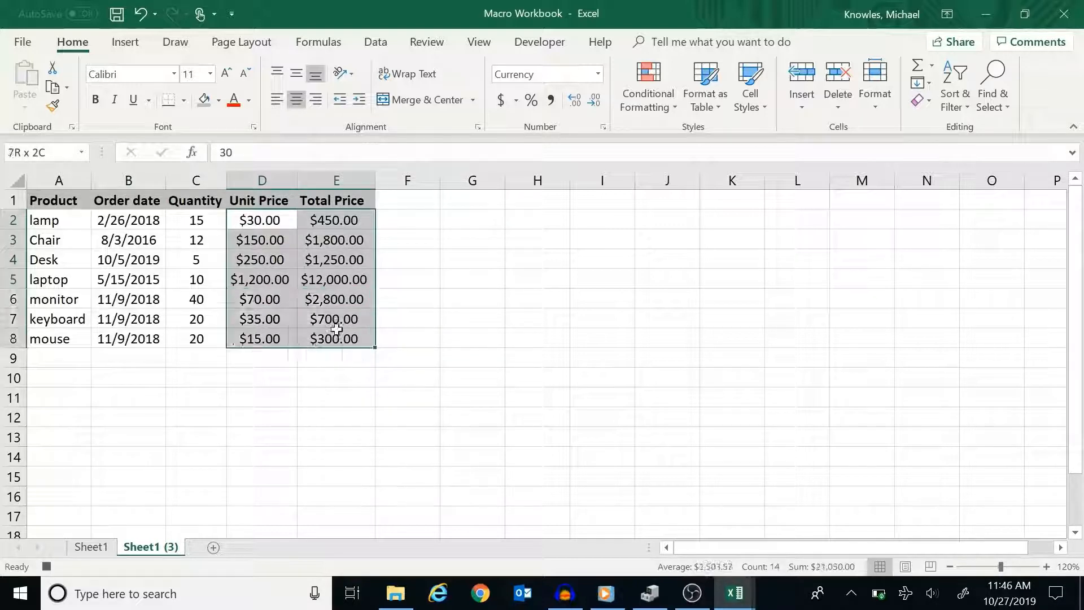
{"action": "left_click", "coordinate": [604, 126]}
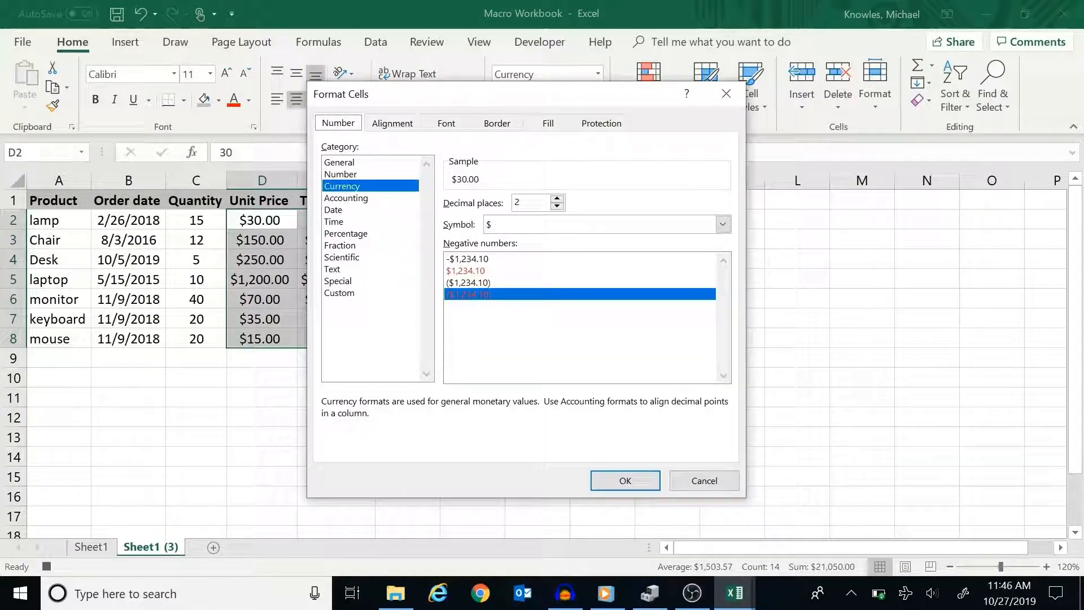
{"action": "left_click", "coordinate": [558, 207]}
{"action": "left_click", "coordinate": [558, 208]}
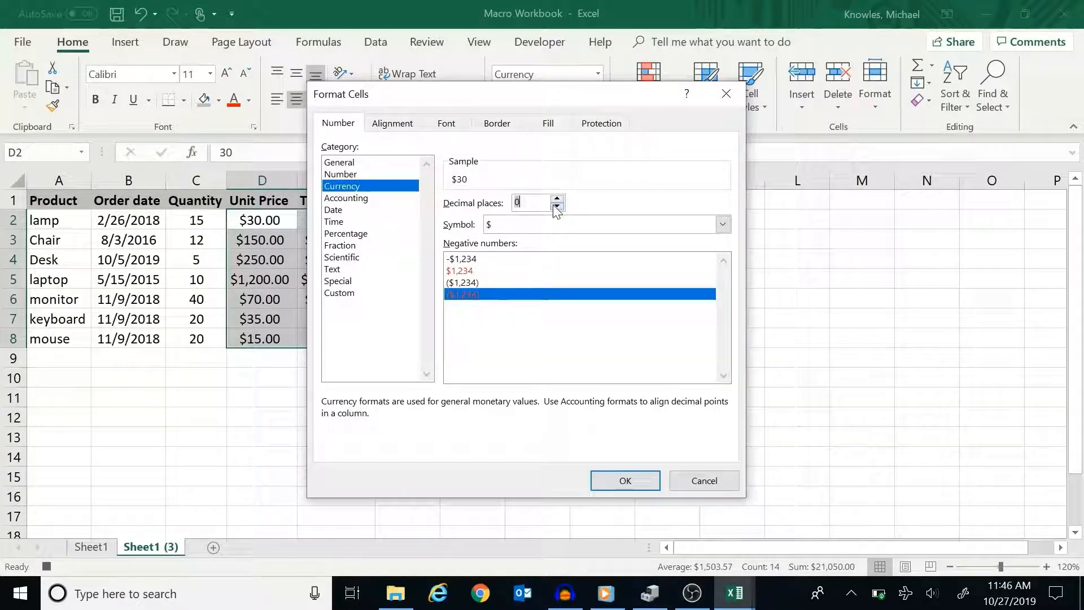
{"action": "left_click", "coordinate": [642, 480]}
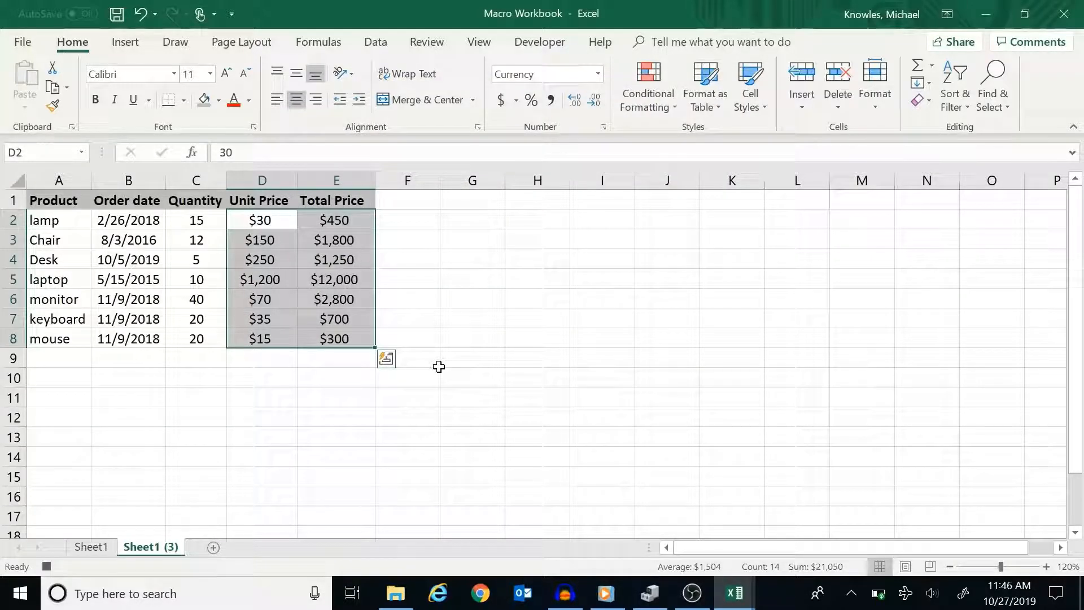
Apply a thick outside border around the whole table A1:E8.
{"action": "left_click_drag", "start_coordinate": [57, 200], "coordinate": [305, 333]}
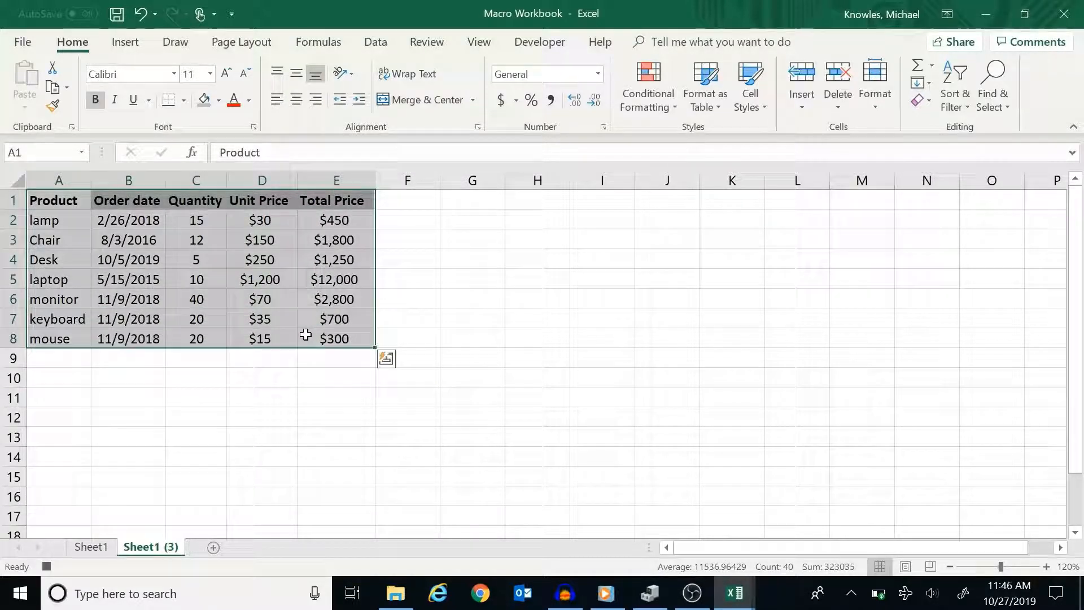
{"action": "left_click", "coordinate": [184, 100]}
{"action": "left_click", "coordinate": [184, 288]}
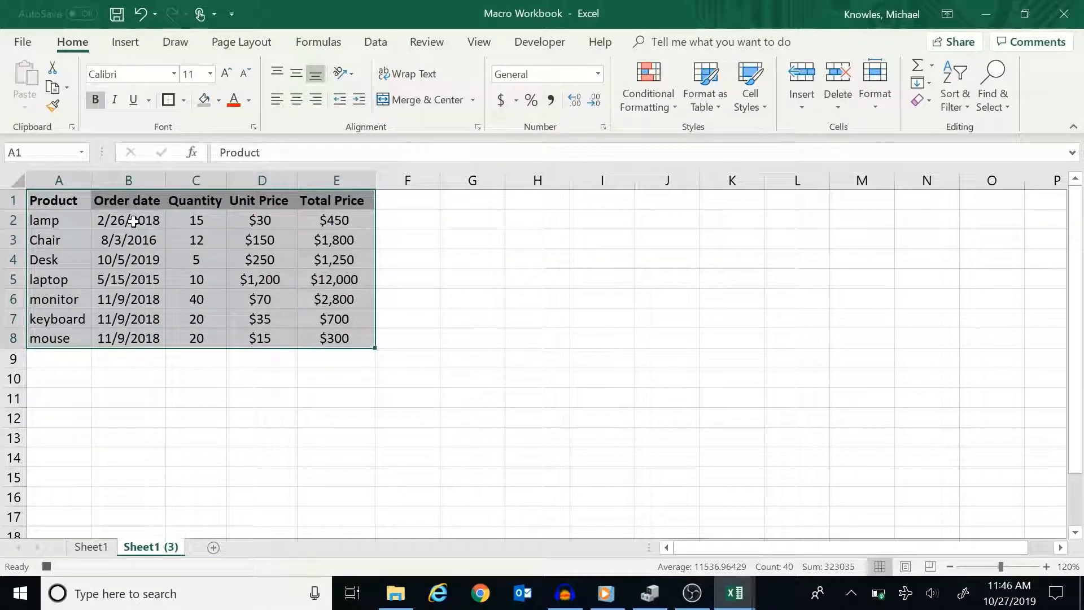
Sort the table by order date from newest to oldest, expanding the selection to the adjacent columns.
{"action": "left_click_drag", "start_coordinate": [133, 220], "coordinate": [129, 340]}
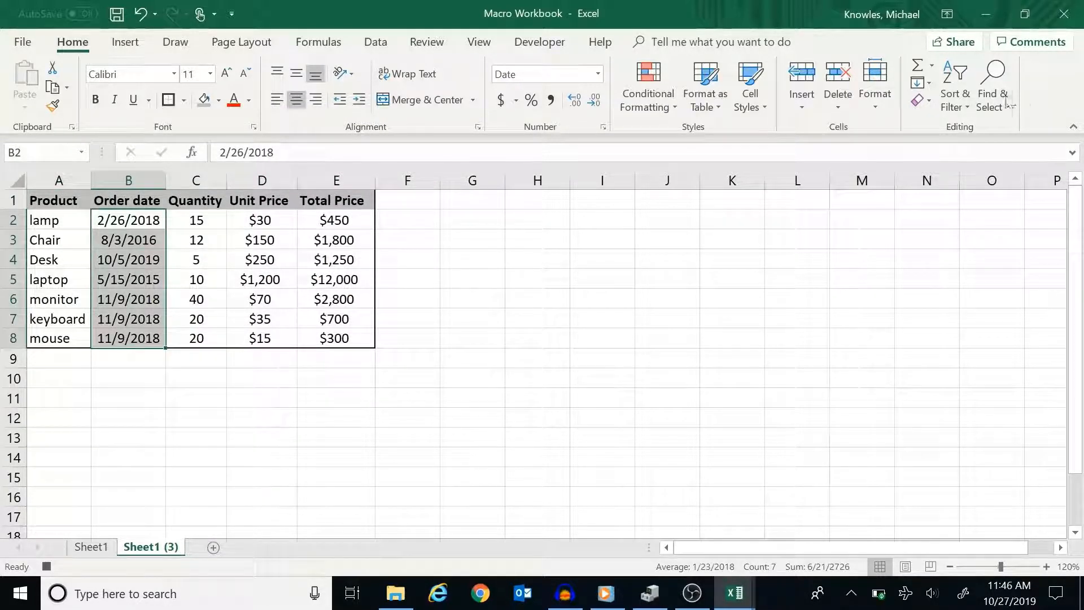
{"action": "left_click", "coordinate": [957, 97]}
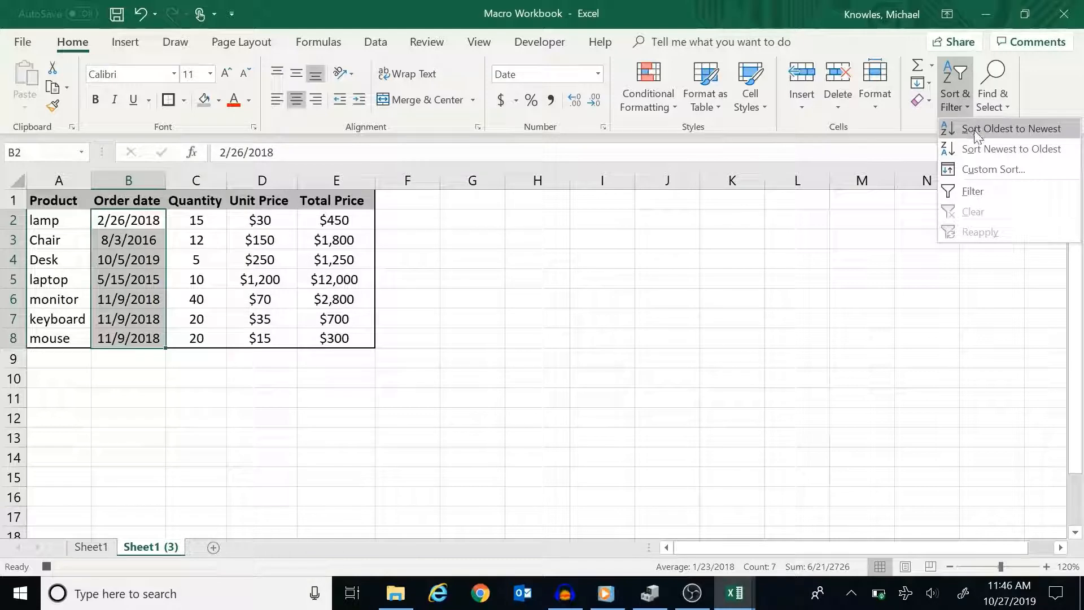
{"action": "left_click", "coordinate": [974, 148]}
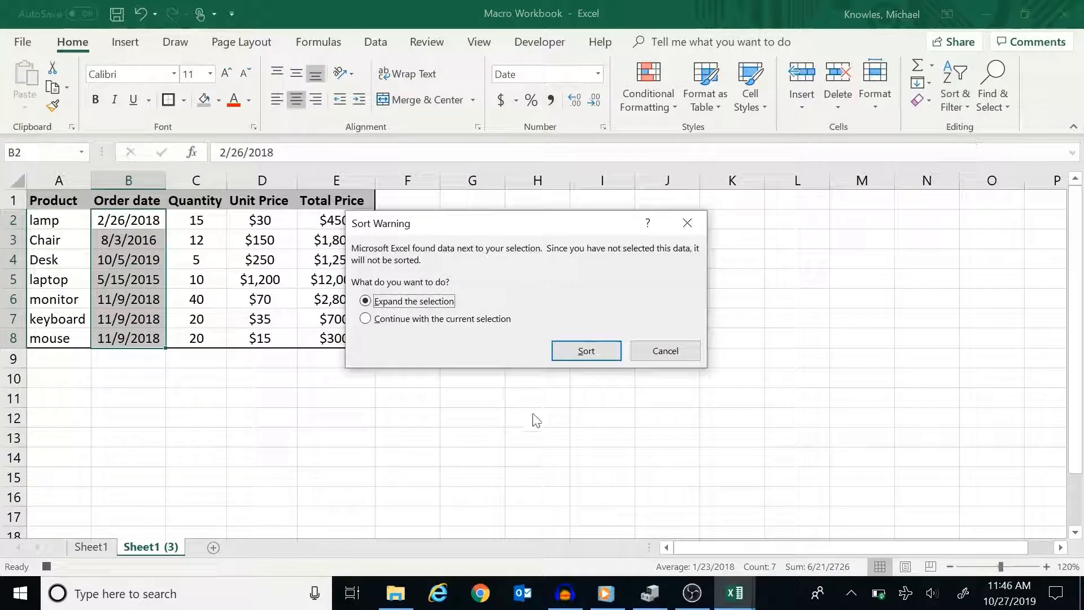
{"action": "left_click", "coordinate": [583, 354]}
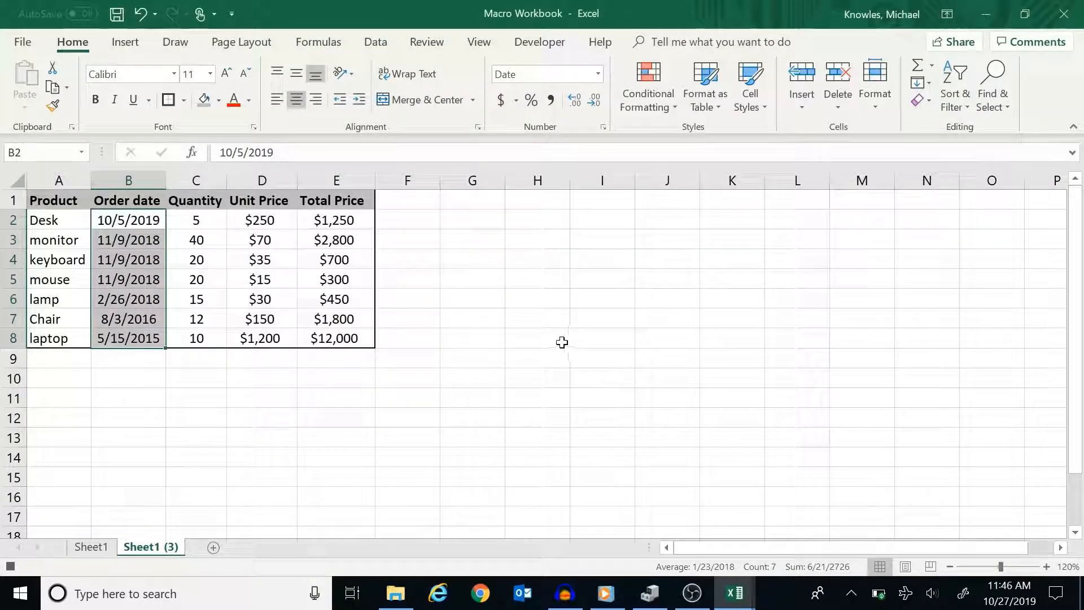
Select the empty cell G7 outside the table and stop recording the macro.
{"action": "left_click", "coordinate": [464, 320]}
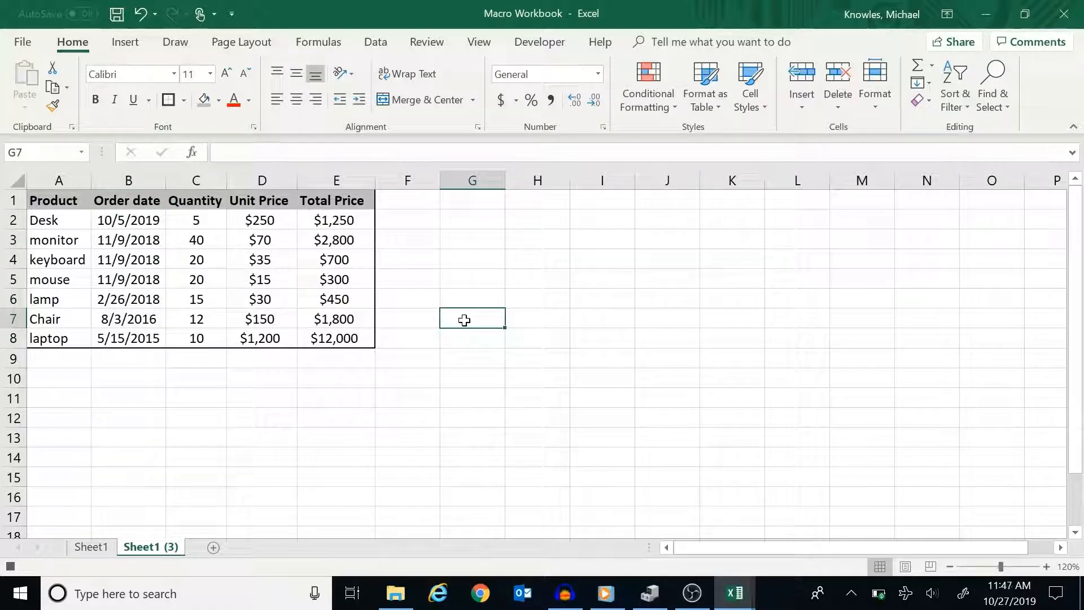
{"action": "left_click", "coordinate": [535, 42]}
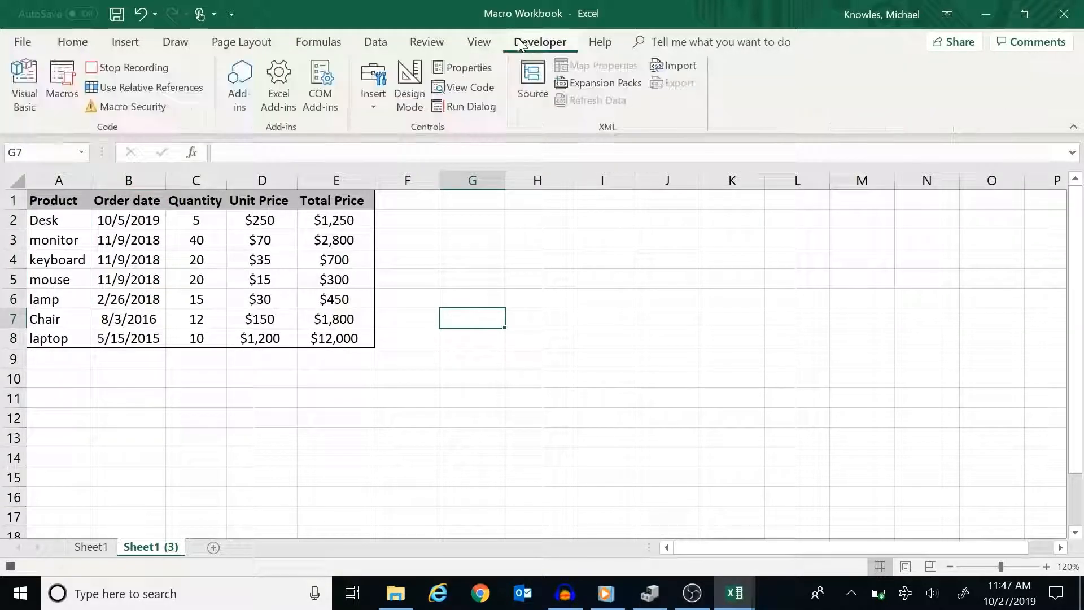
{"action": "left_click", "coordinate": [154, 67]}
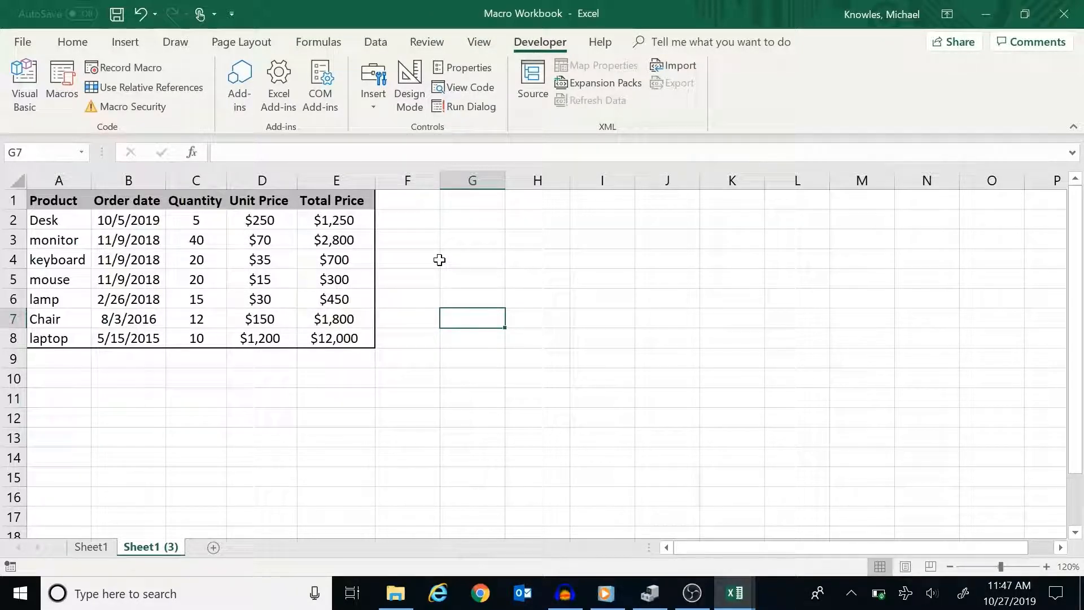
Switch to the Example table1 workbook and run Example_Macro from Macro Workbook.xlsm on its table.
{"action": "mouse_move", "coordinate": [732, 591]}
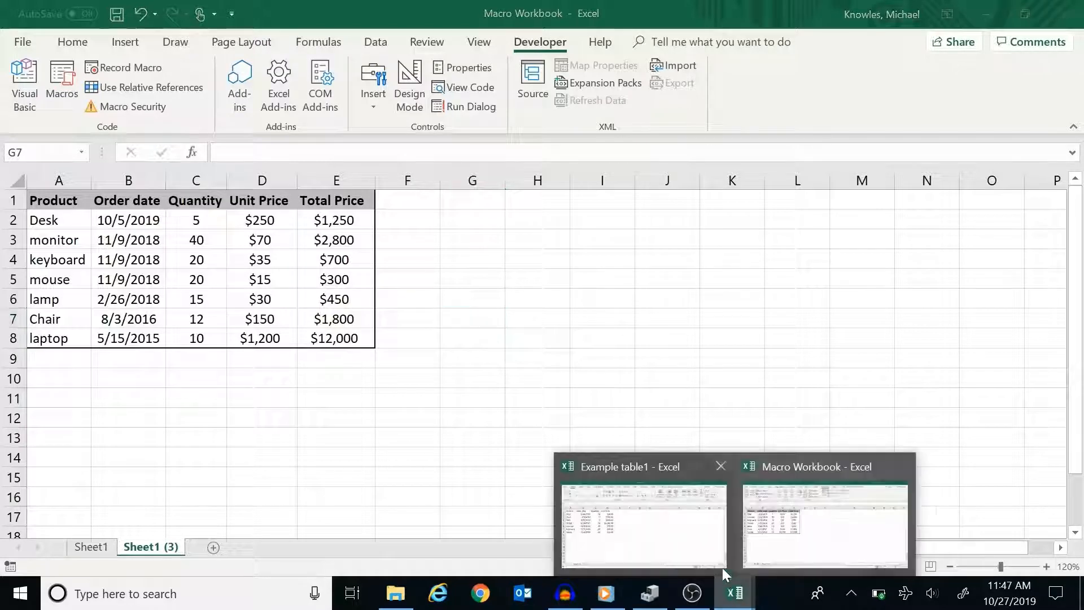
{"action": "left_click", "coordinate": [644, 514]}
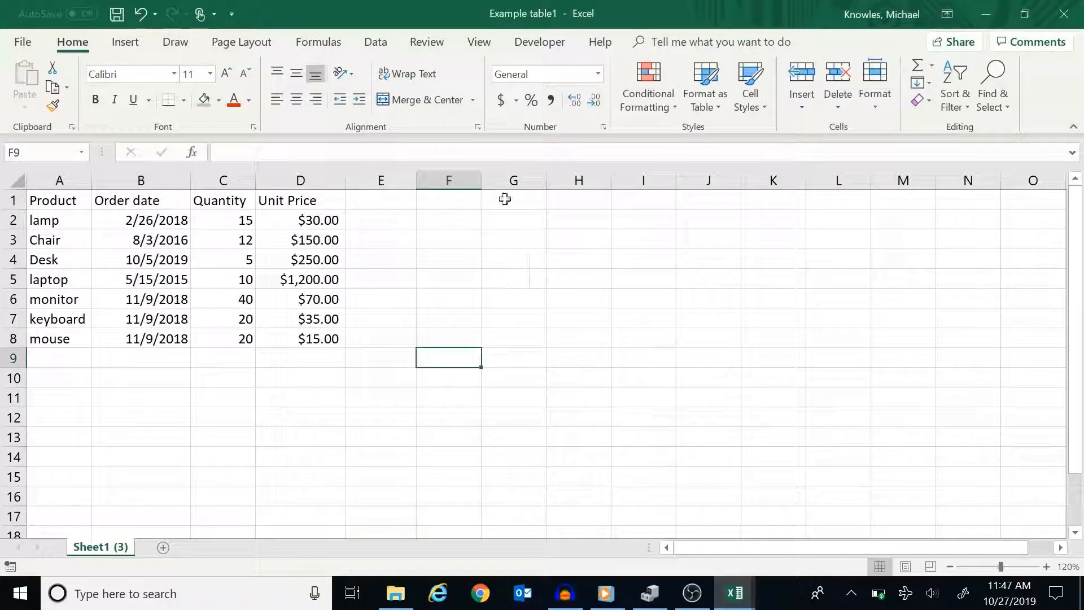
{"action": "left_click", "coordinate": [541, 43]}
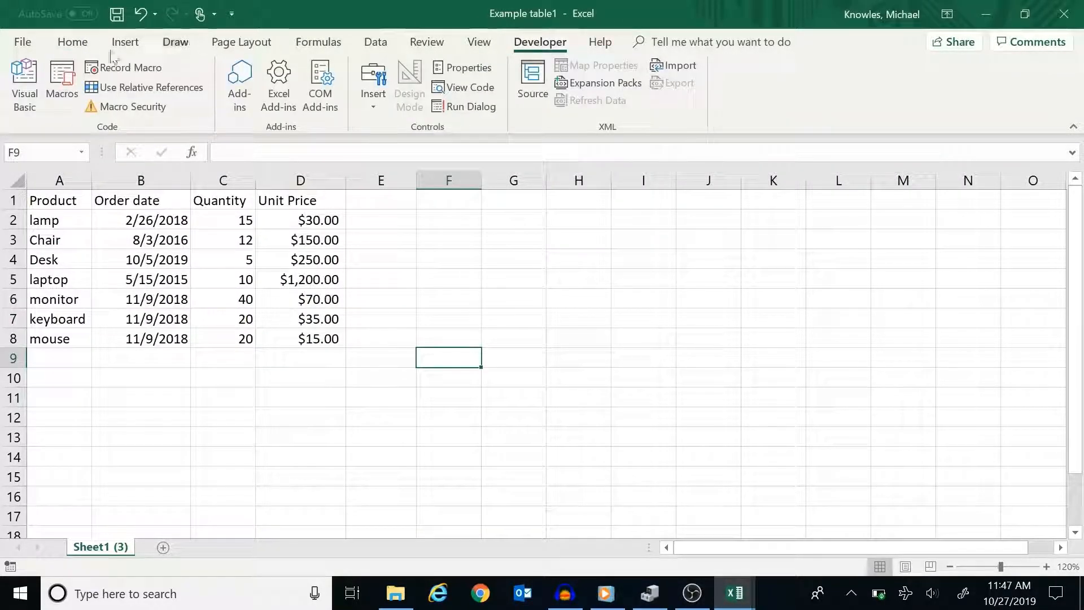
{"action": "left_click", "coordinate": [58, 89]}
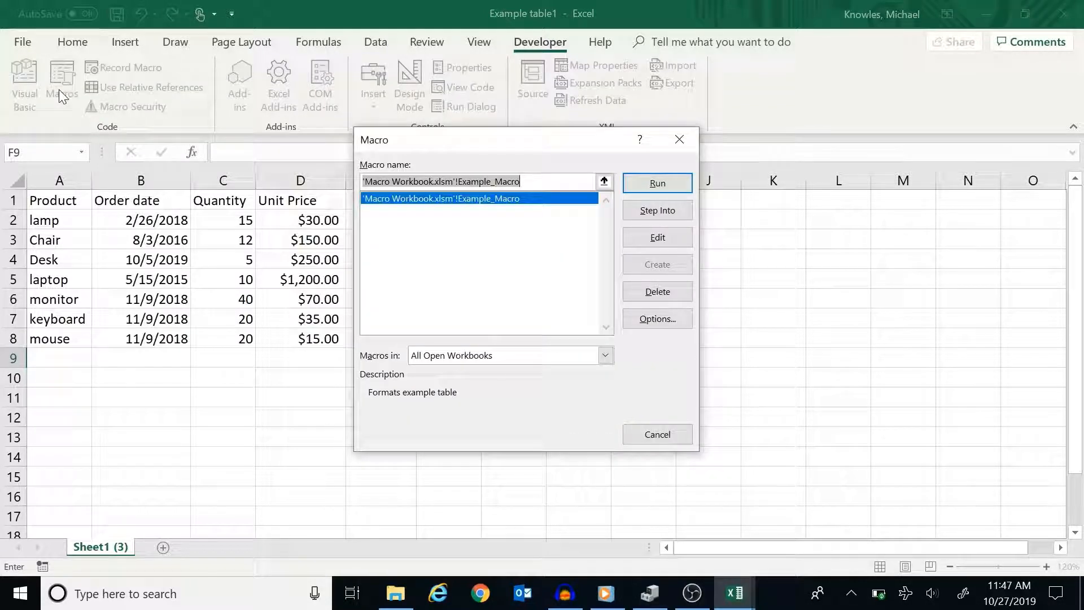
{"action": "left_click", "coordinate": [444, 197]}
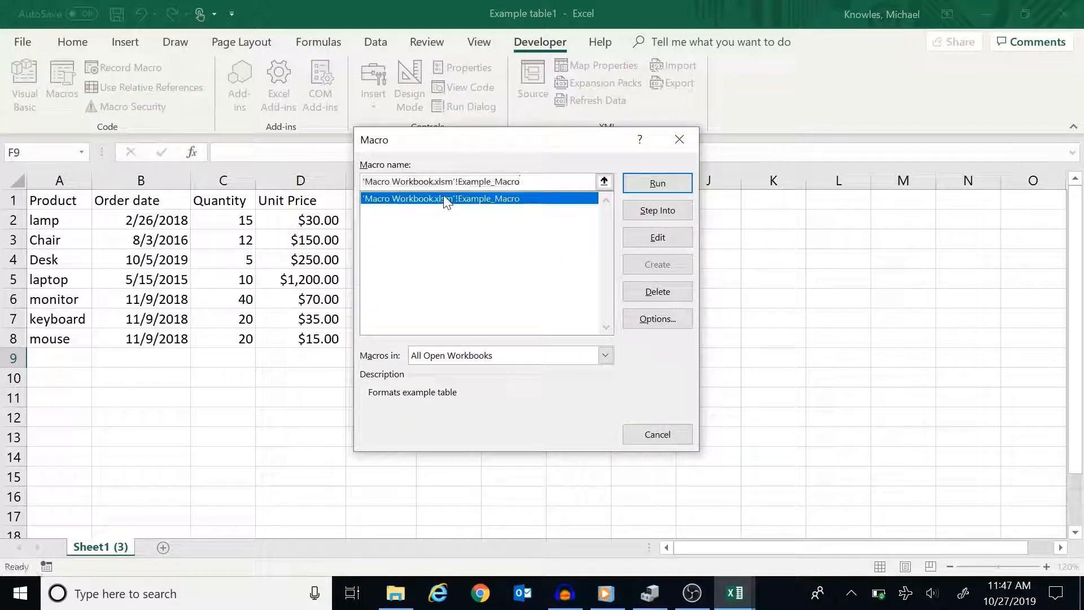
{"action": "left_click", "coordinate": [672, 182]}
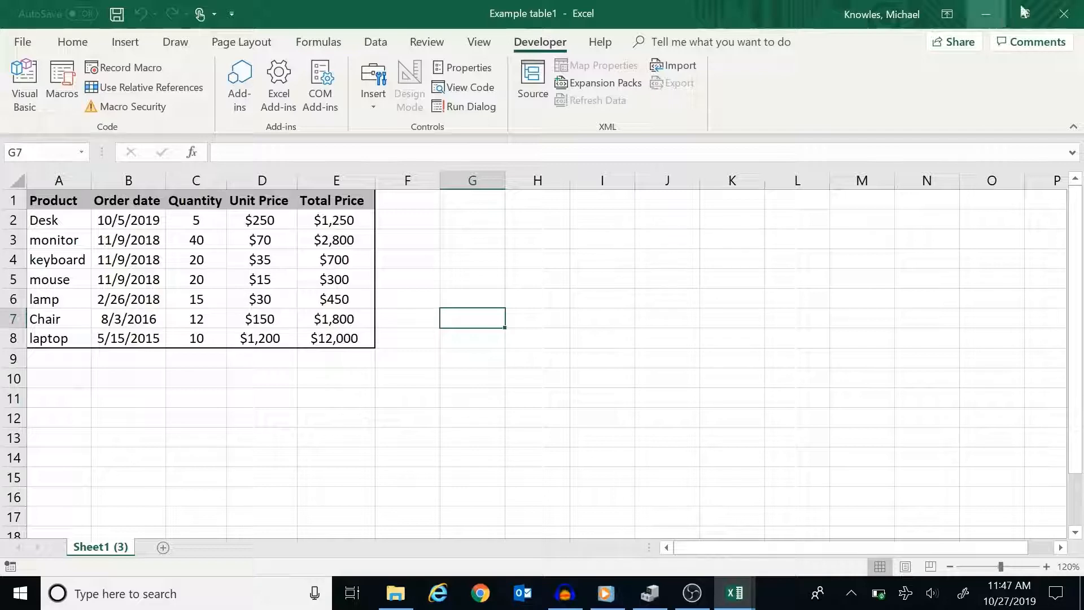
Close the Example table1 workbook and the macro workbook without saving the changes.
{"action": "left_click", "coordinate": [1064, 14]}
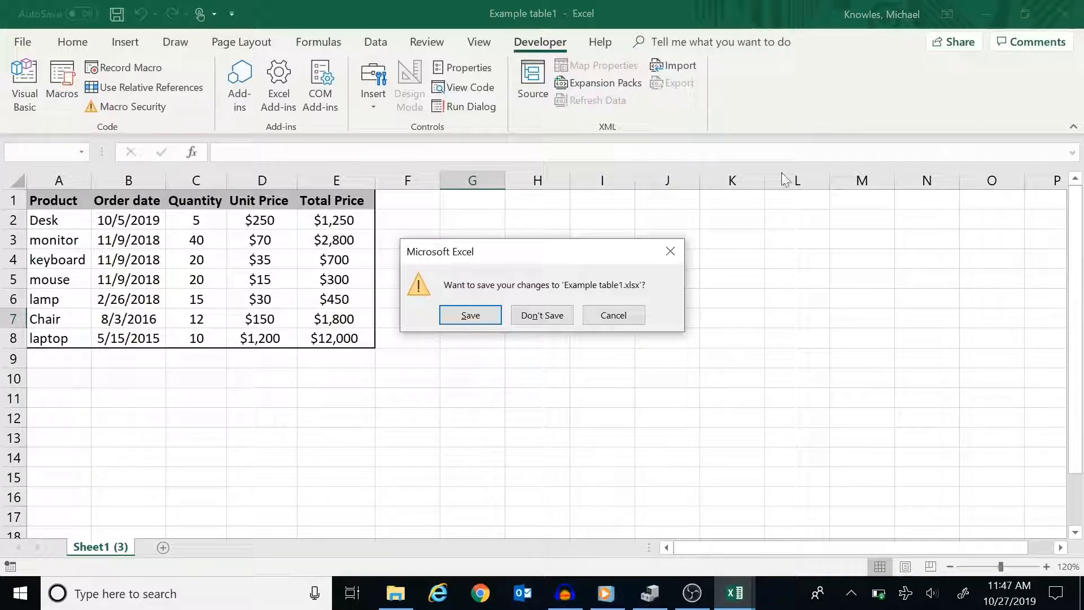
{"action": "left_click", "coordinate": [542, 315]}
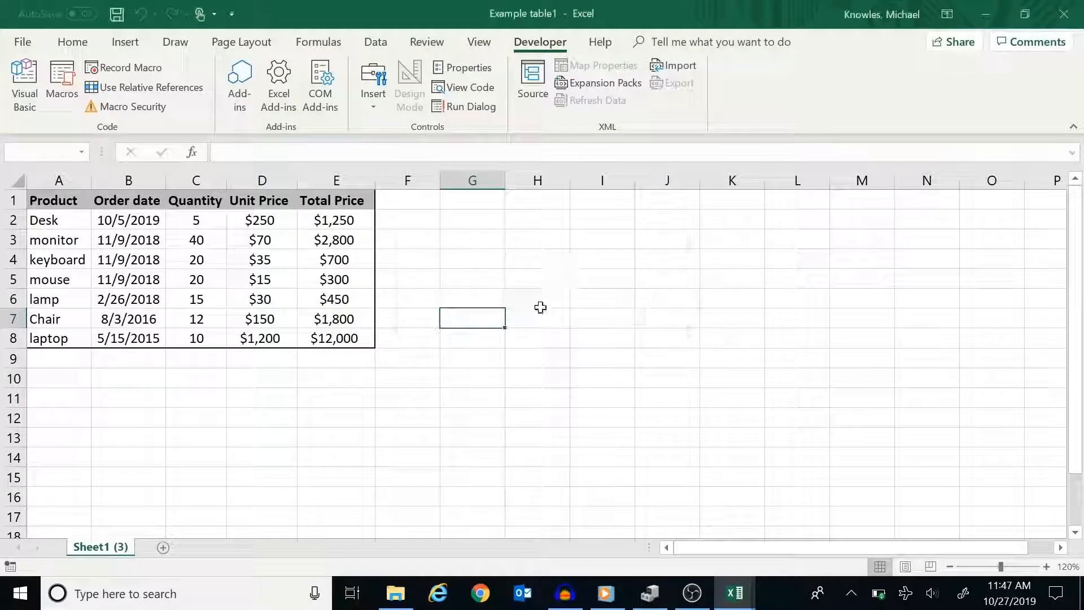
{"action": "left_click", "coordinate": [1064, 13]}
{"action": "left_click", "coordinate": [566, 314]}
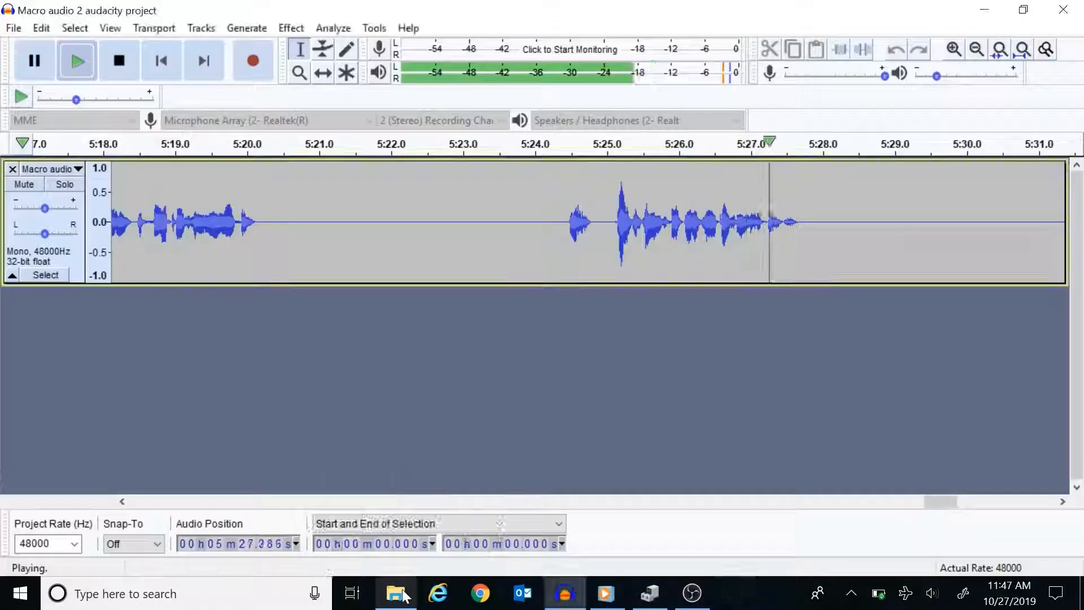
From the Documents folder "Not related to this video", open ECTHP 29688 Ch 8 Temp Run Data and Macro Workbook.
{"action": "left_click", "coordinate": [404, 600]}
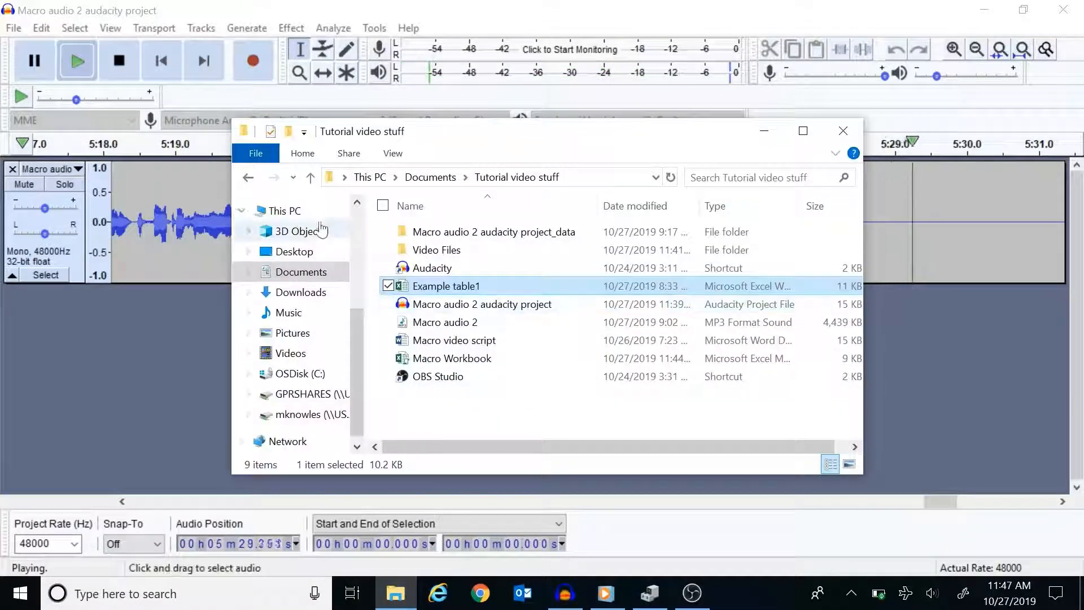
{"action": "left_click", "coordinate": [321, 277]}
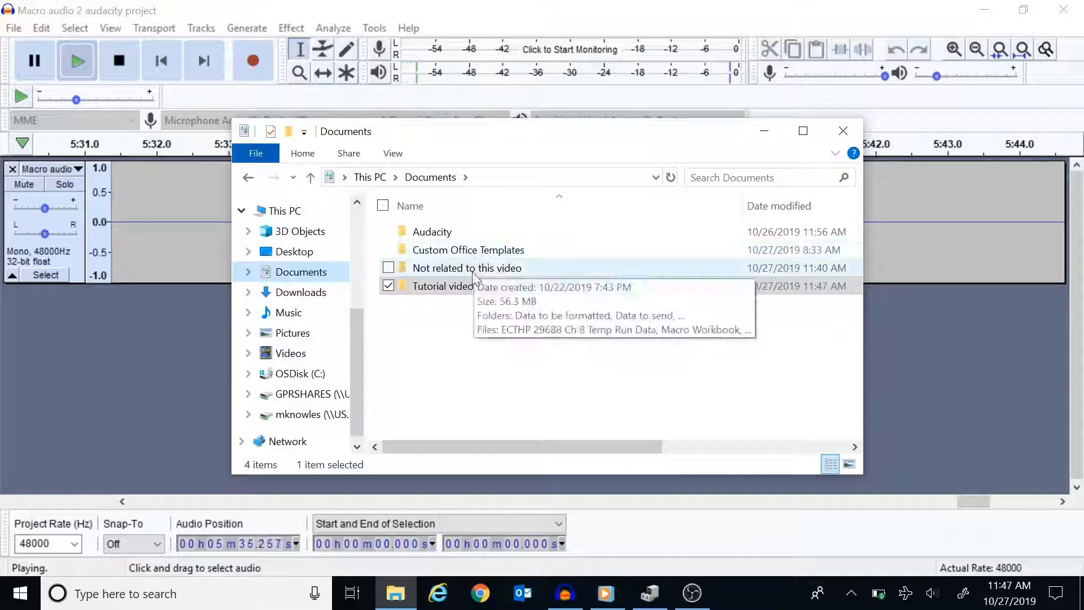
{"action": "left_click", "coordinate": [473, 270]}
{"action": "double_click", "coordinate": [473, 271]}
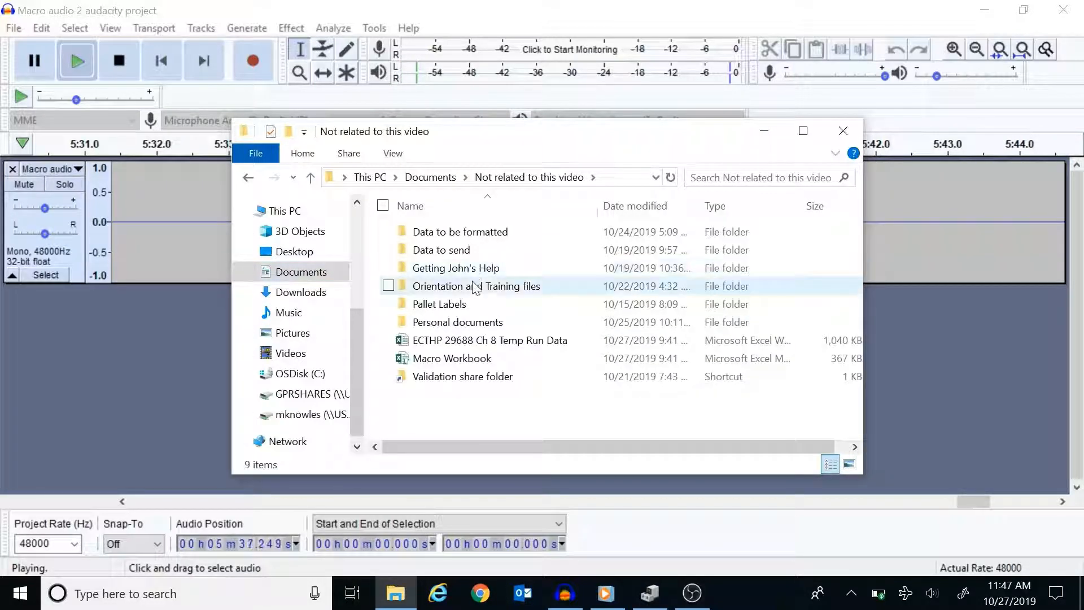
{"action": "left_click", "coordinate": [474, 343]}
{"action": "double_click", "coordinate": [476, 359]}
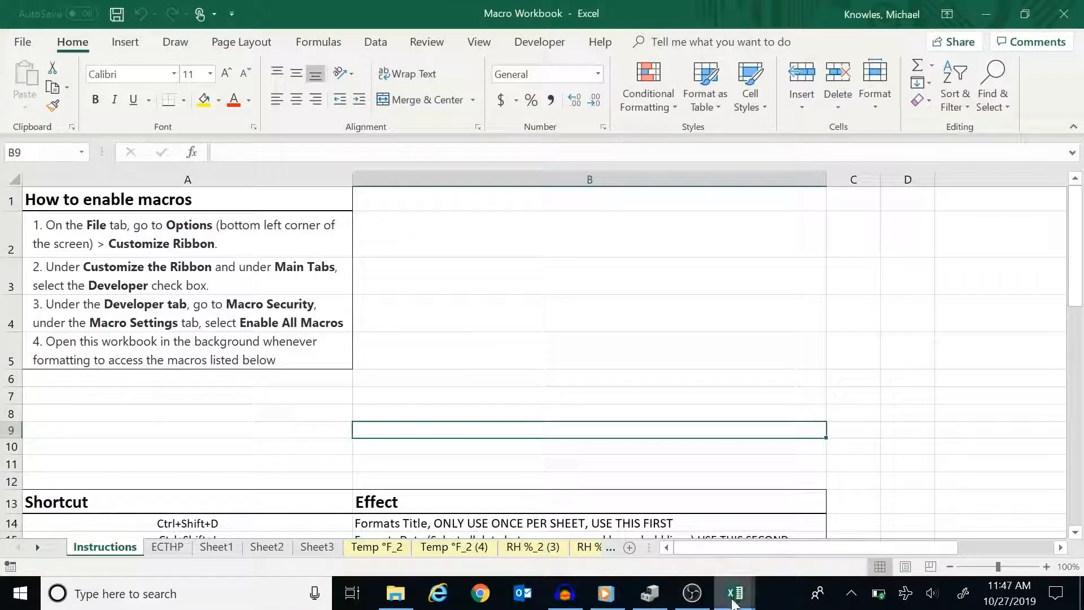
Switch to the ECTHP 29688 Ch 8 Temp Run Data workbook and run a stored macro on its Temp °F_2 (4) sheet.
{"action": "mouse_move", "coordinate": [732, 597]}
{"action": "left_click", "coordinate": [655, 520]}
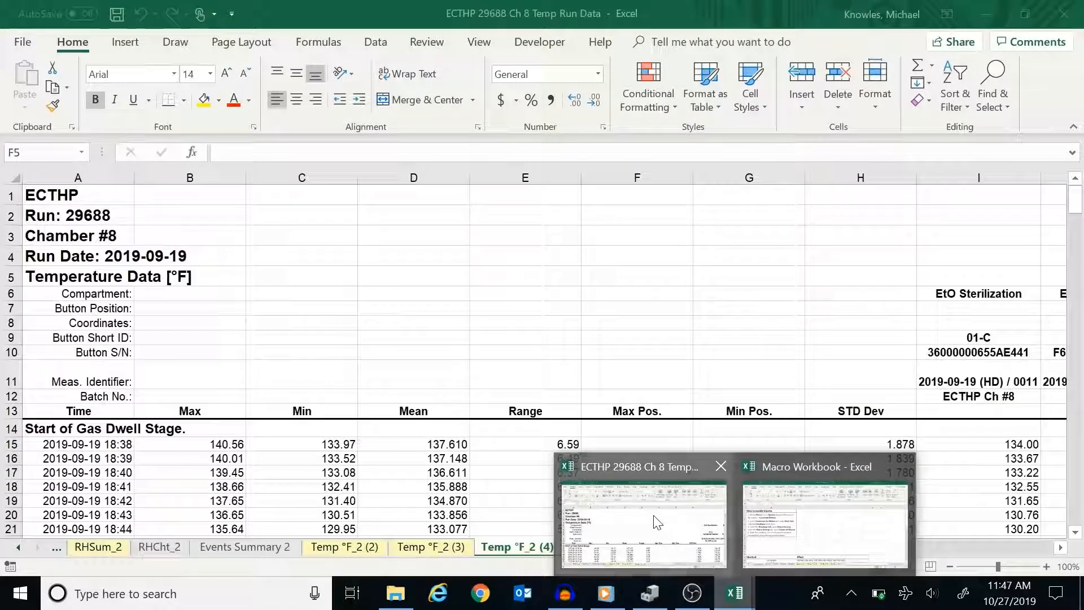
{"action": "left_click", "coordinate": [367, 273]}
{"action": "key", "text": "ctrl+t"}
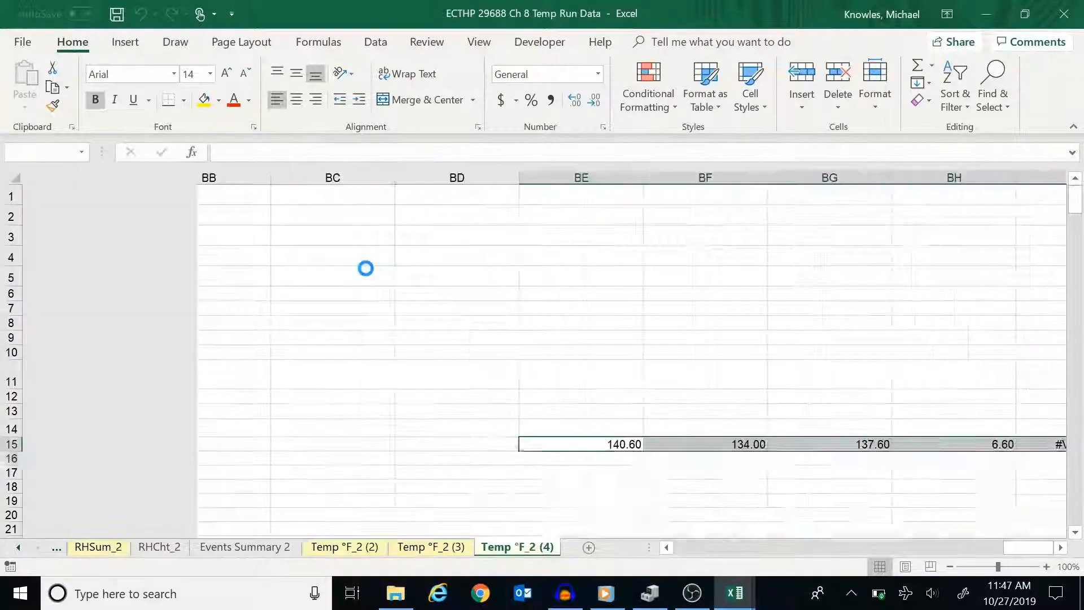